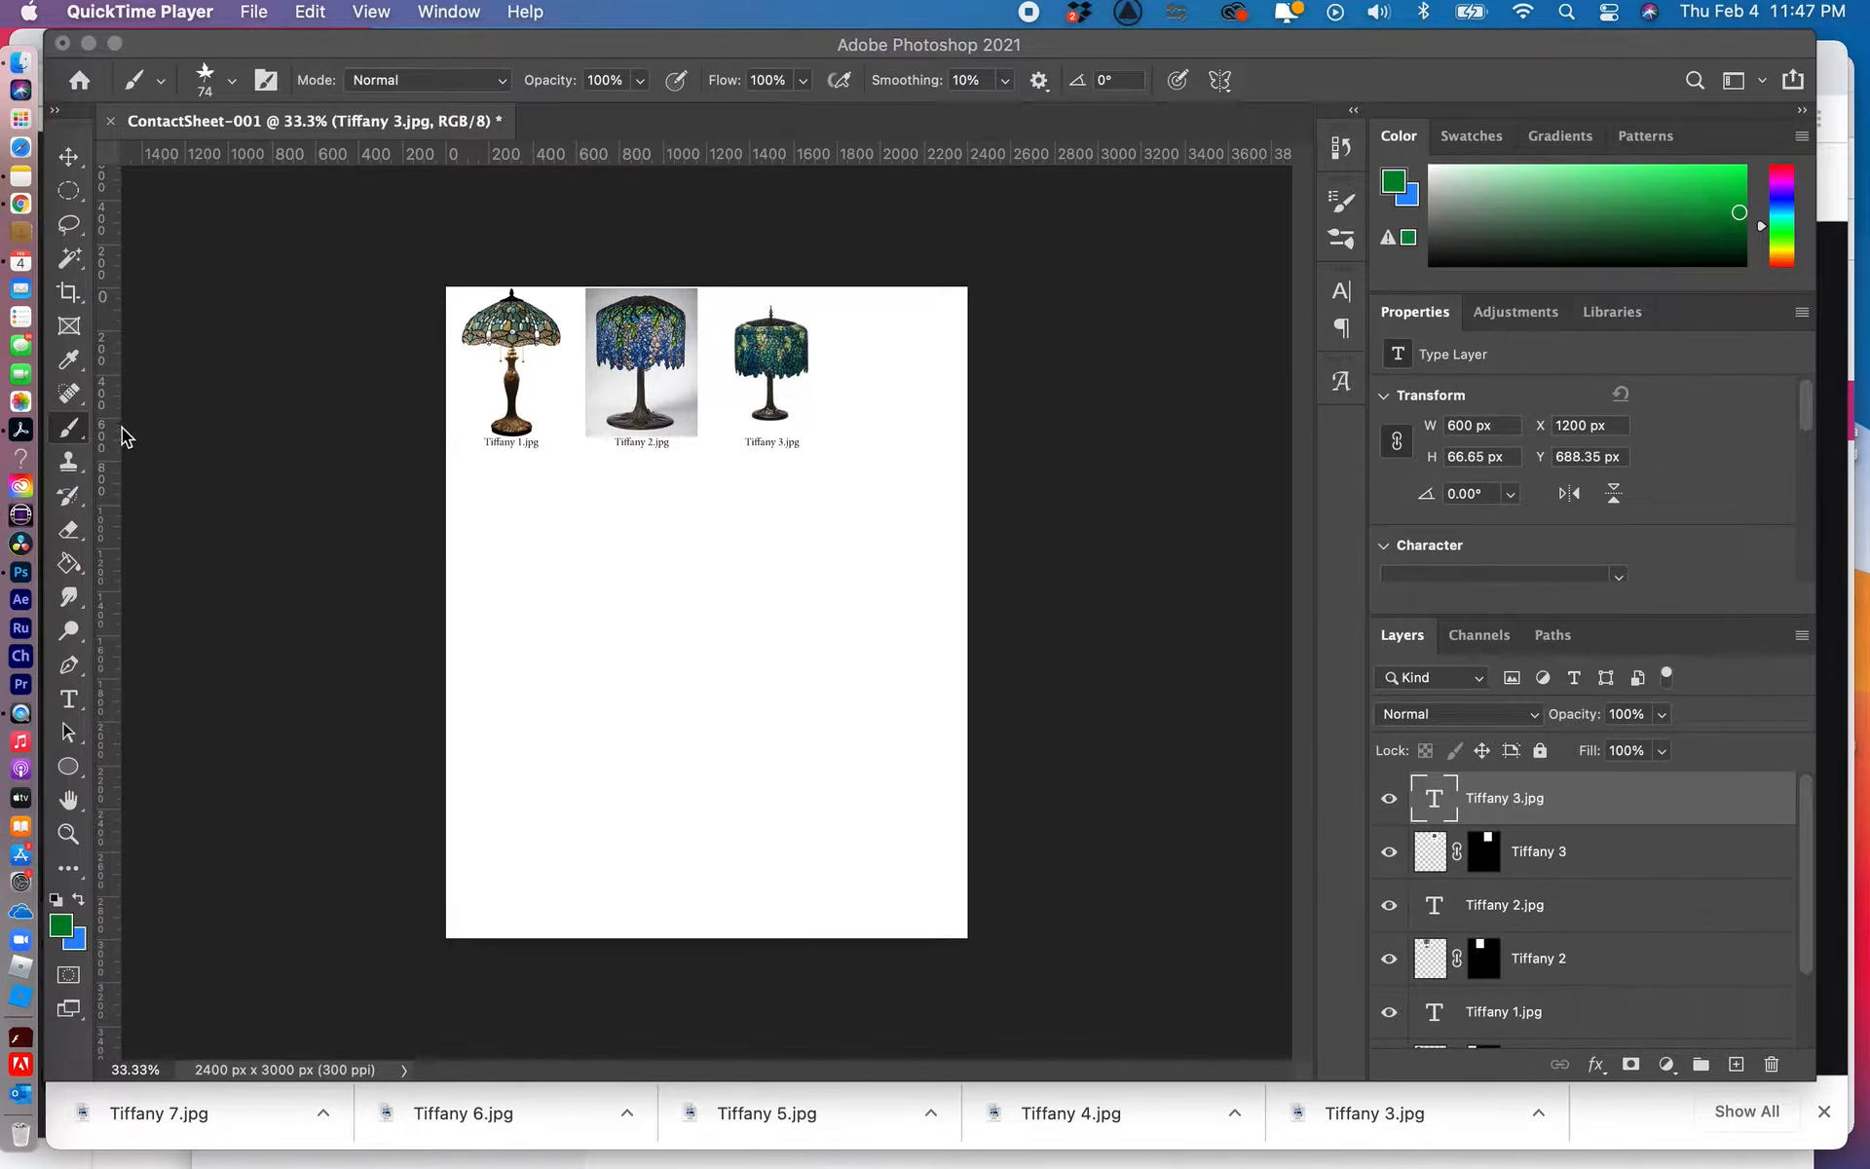
{"action": "left_click", "coordinate": [16, 408]}
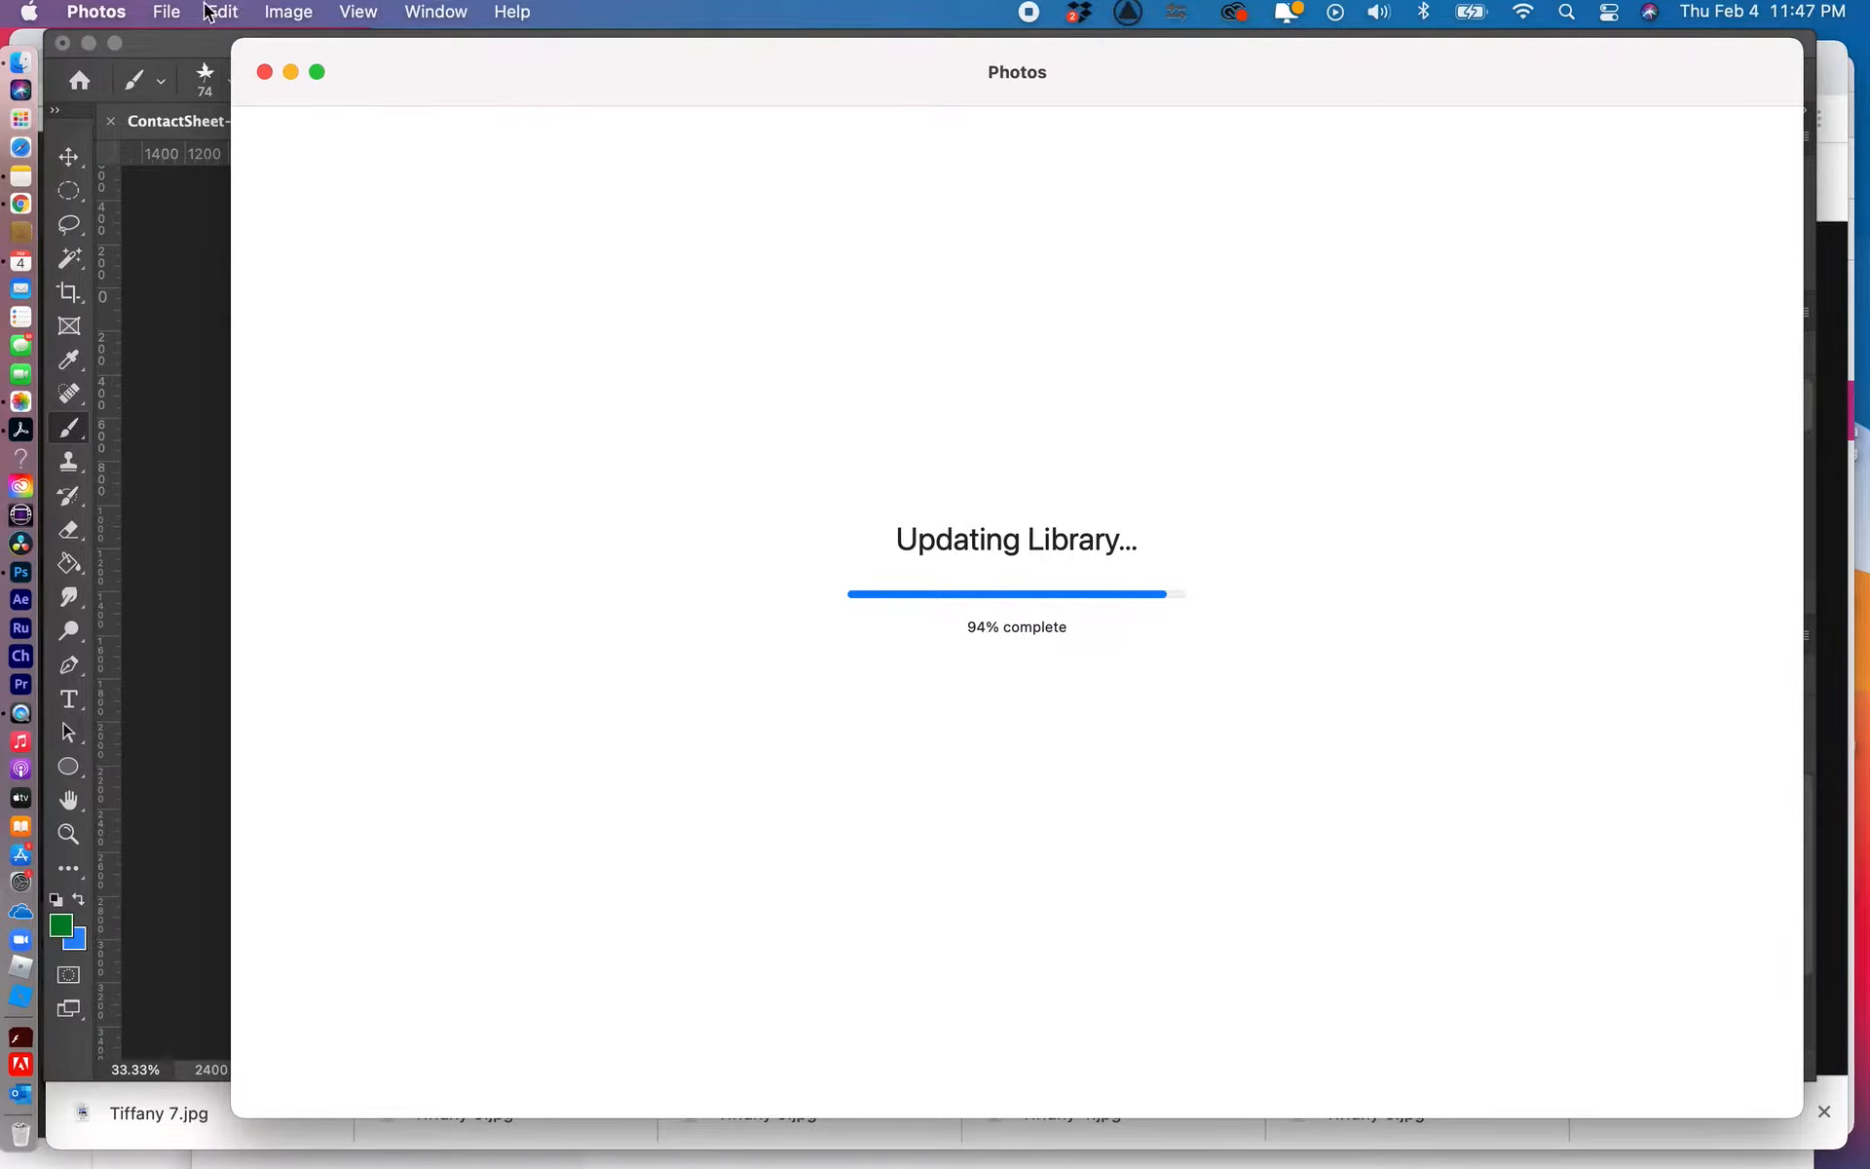
{"action": "left_click", "coordinate": [264, 73]}
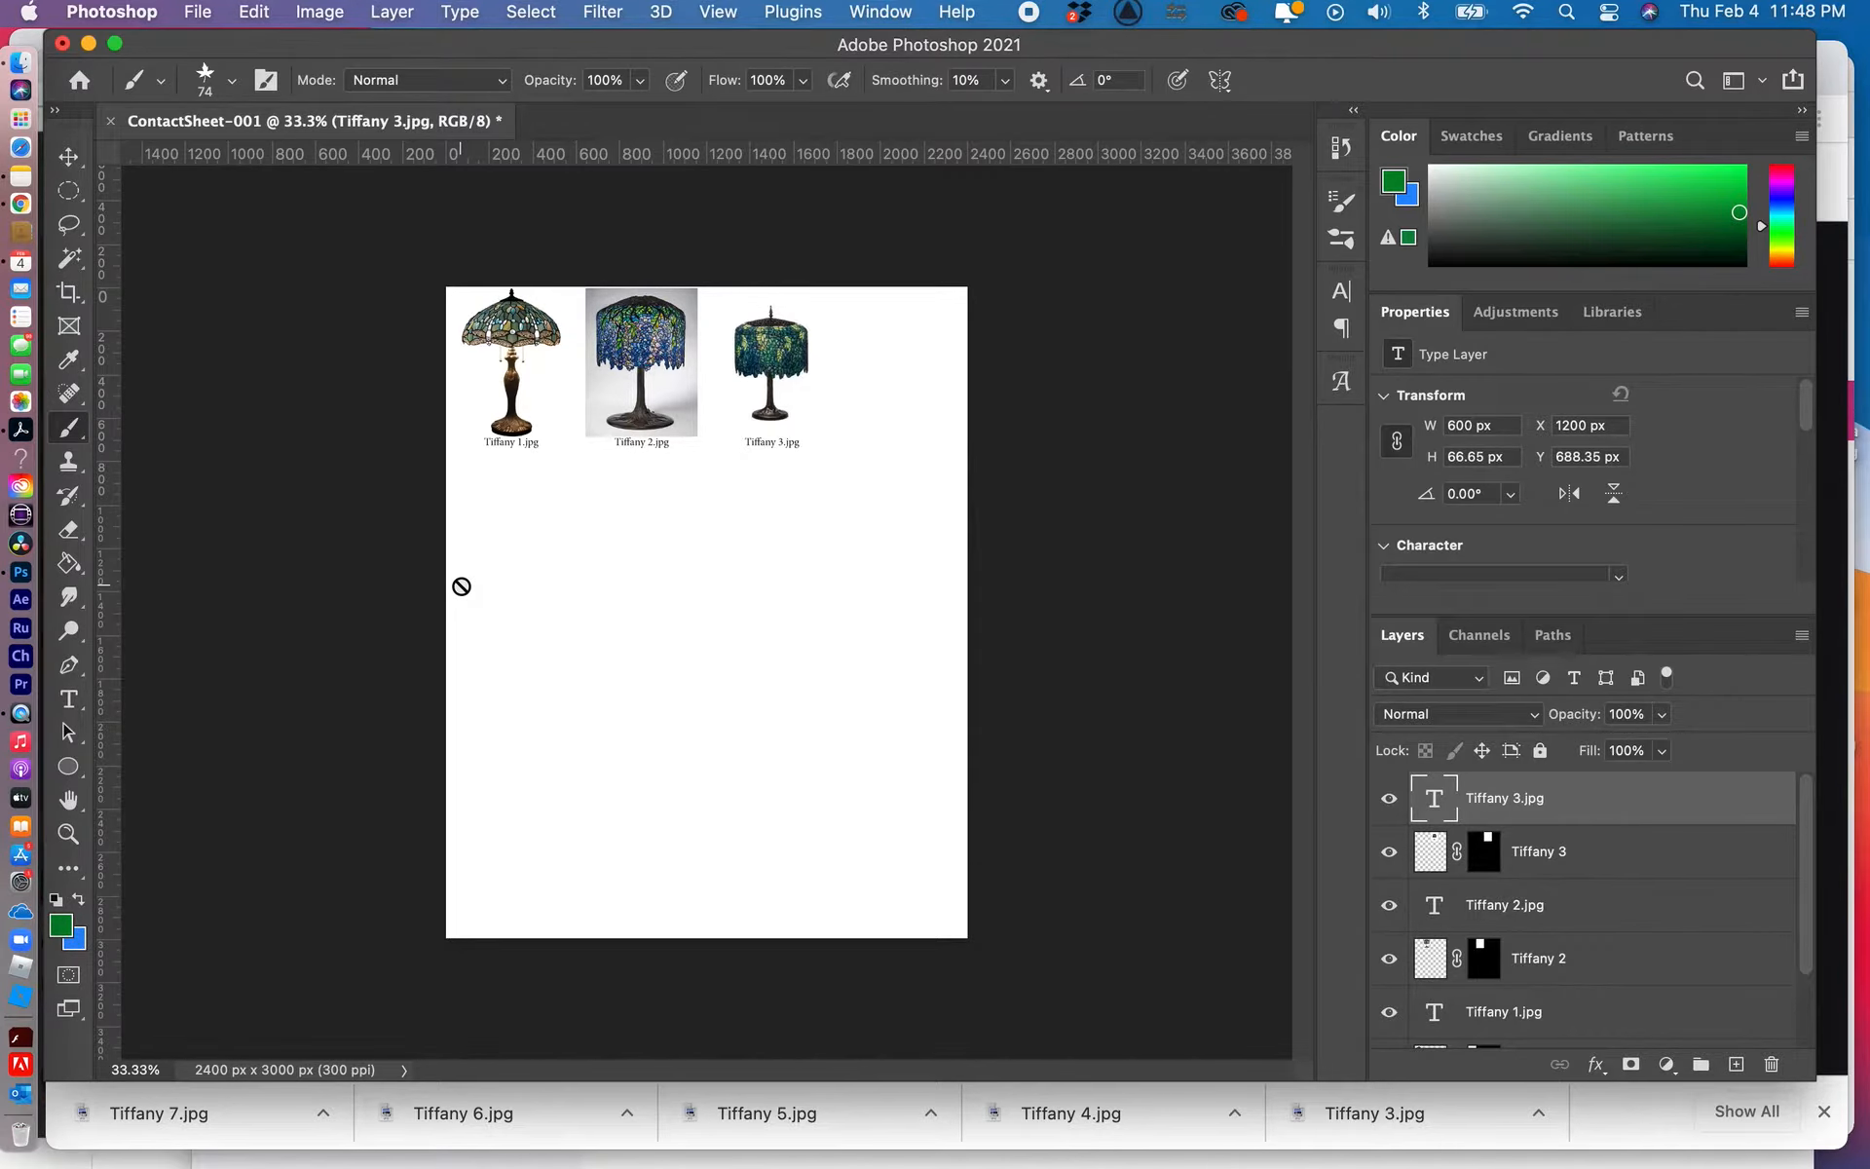
Switch to Chrome and open the preview of the 25 in. Tiffany Style White Shade Table Lamp from the tiffany lamps image results.
{"action": "key", "text": "super+Tab"}
{"action": "key", "text": "super+Tab"}
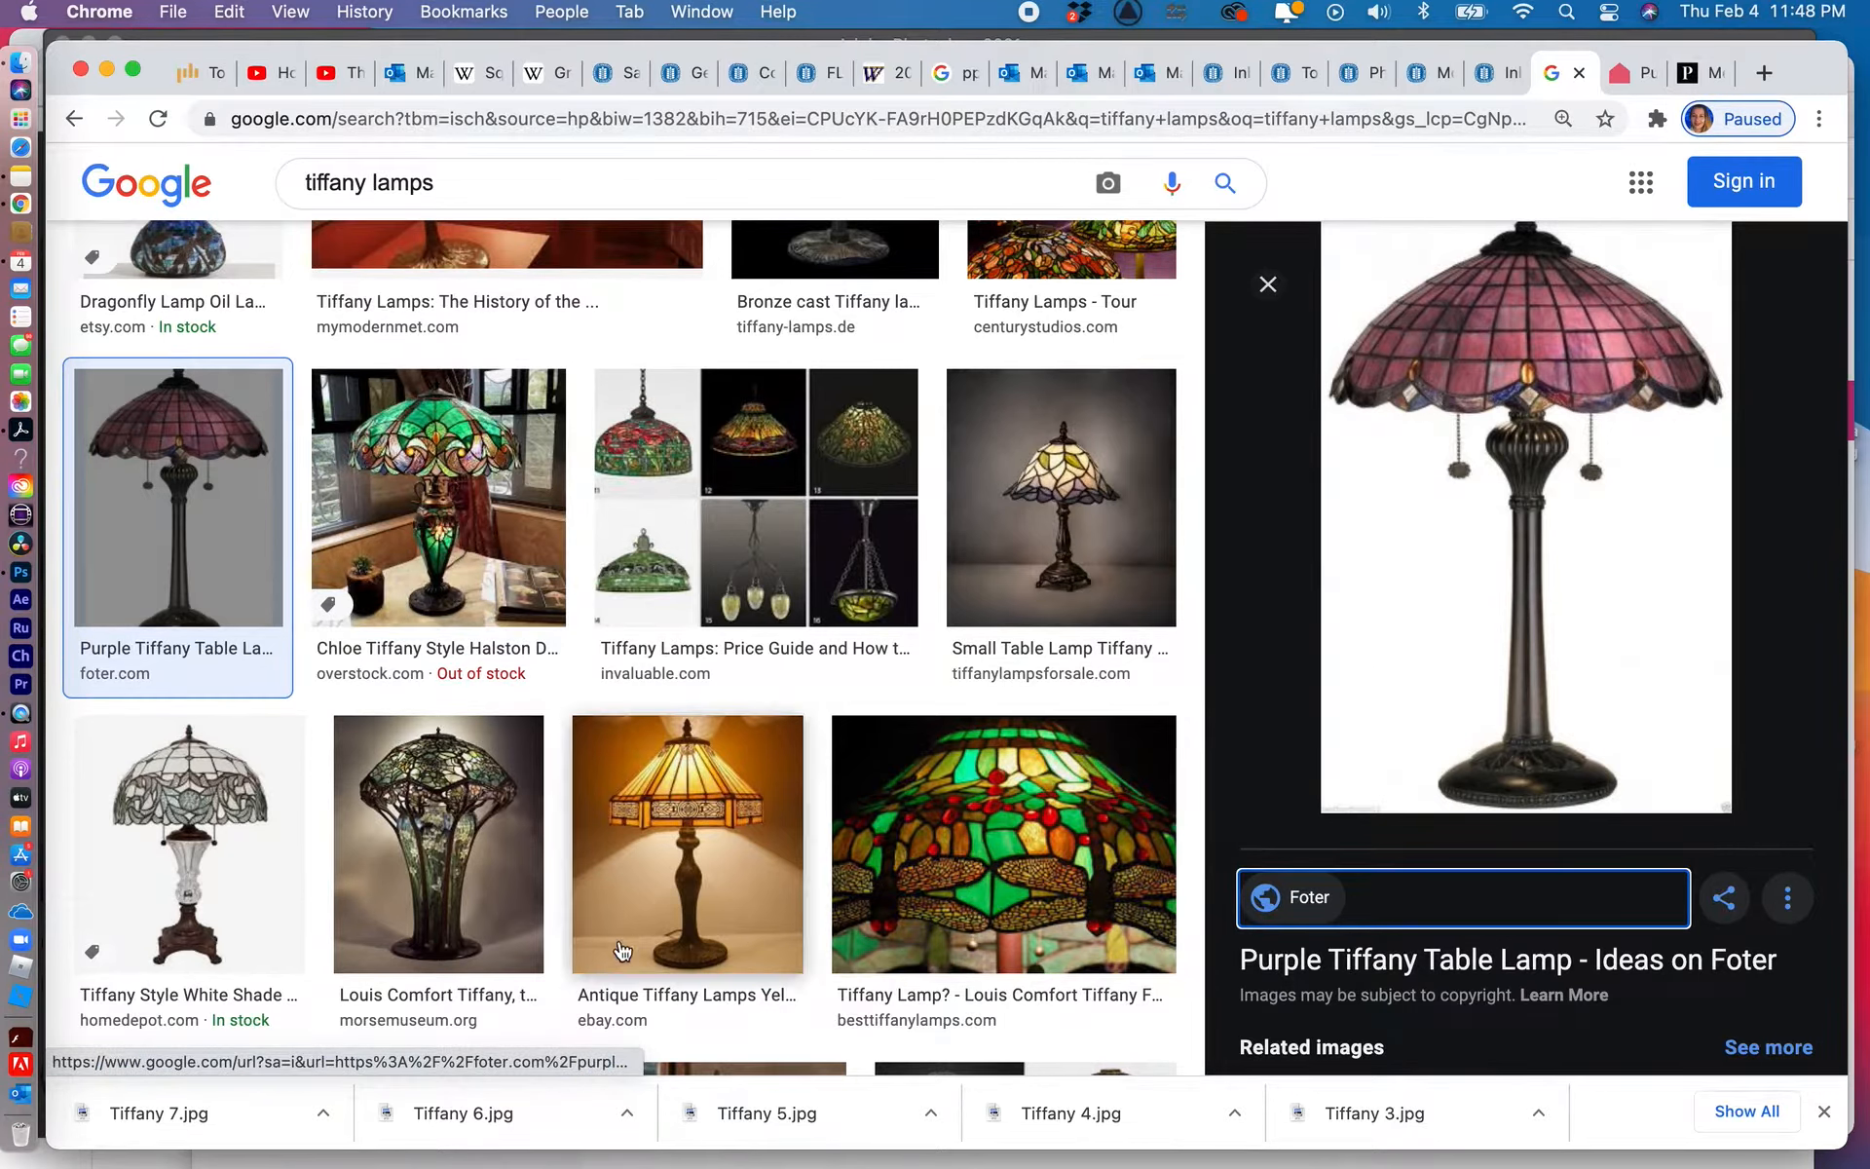
{"action": "left_click", "coordinate": [201, 863]}
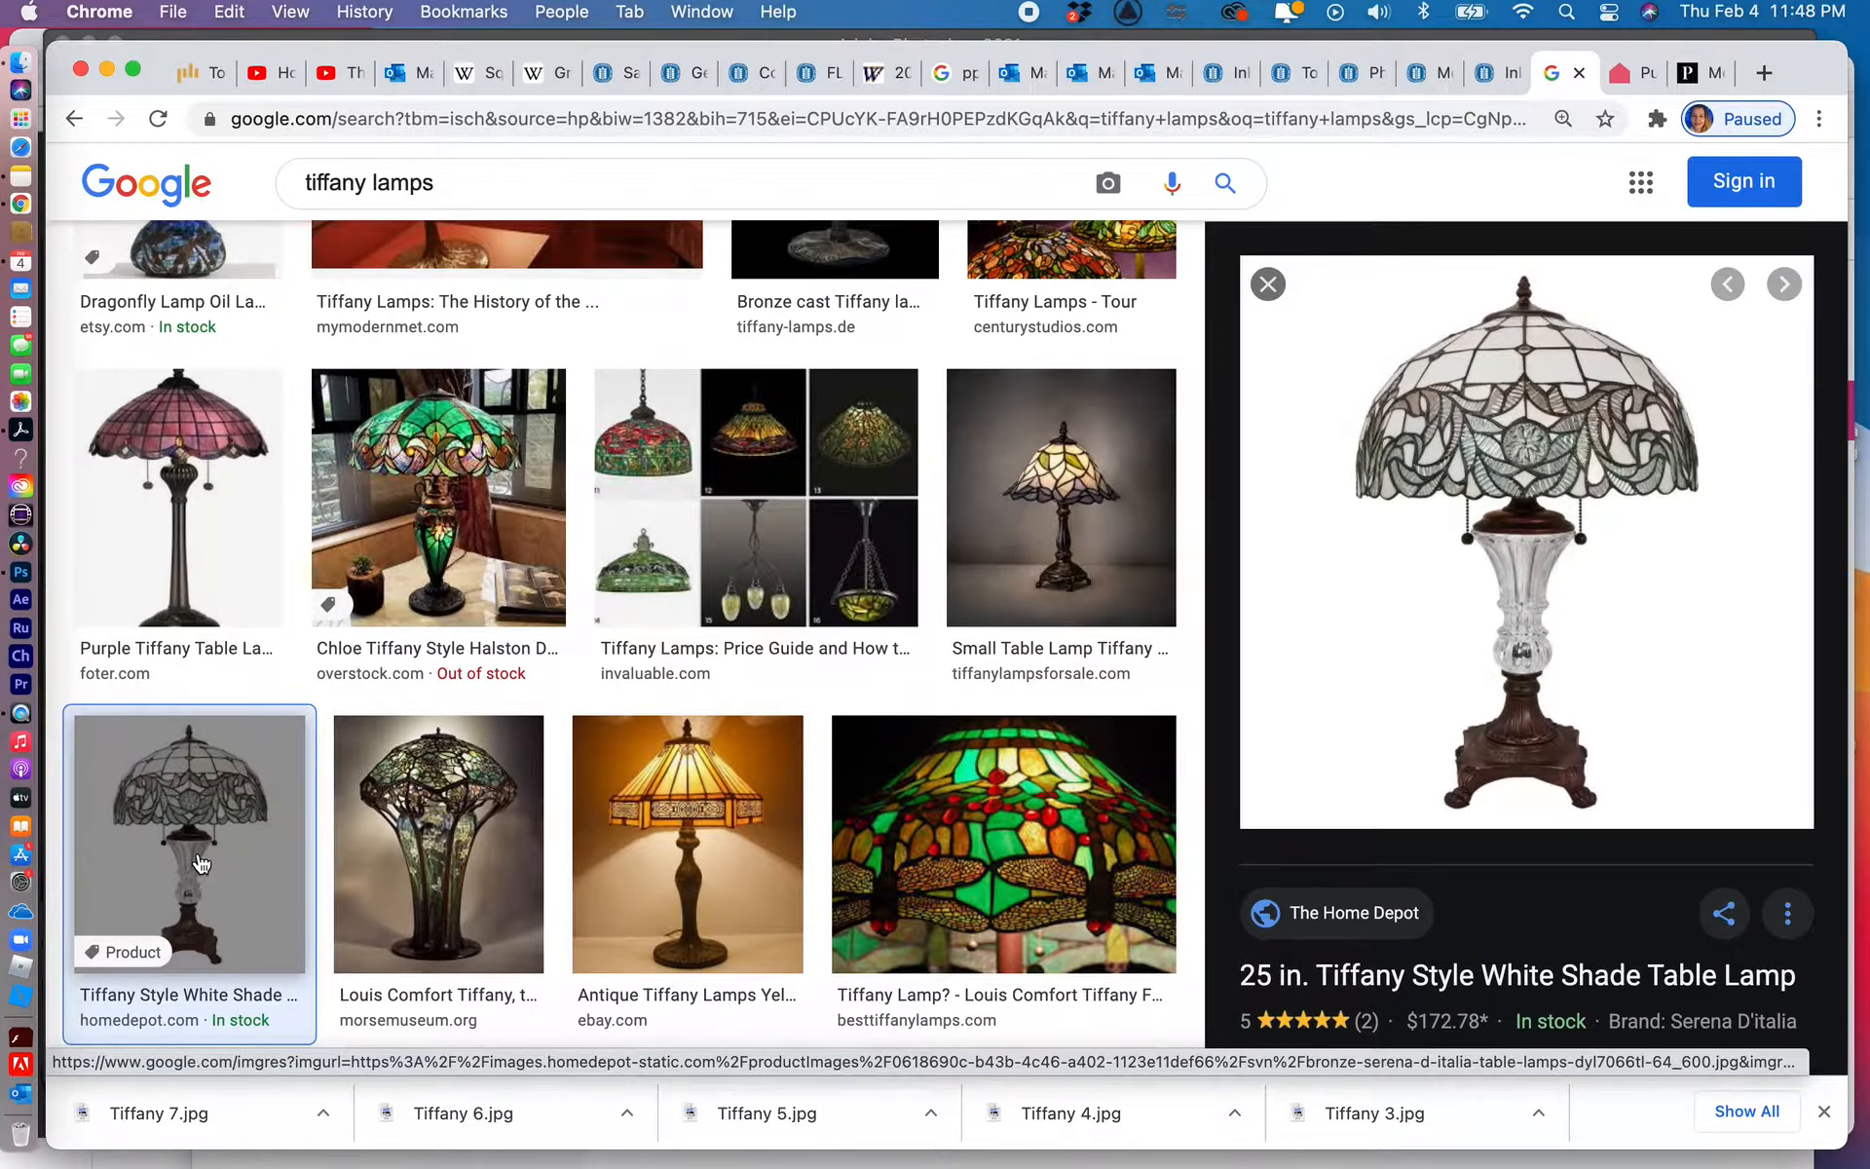
Save the previewed white-shade lamp image as Tiffany 8.jpg in the Lamps for Movie Set folder.
{"action": "right_click", "coordinate": [1498, 575]}
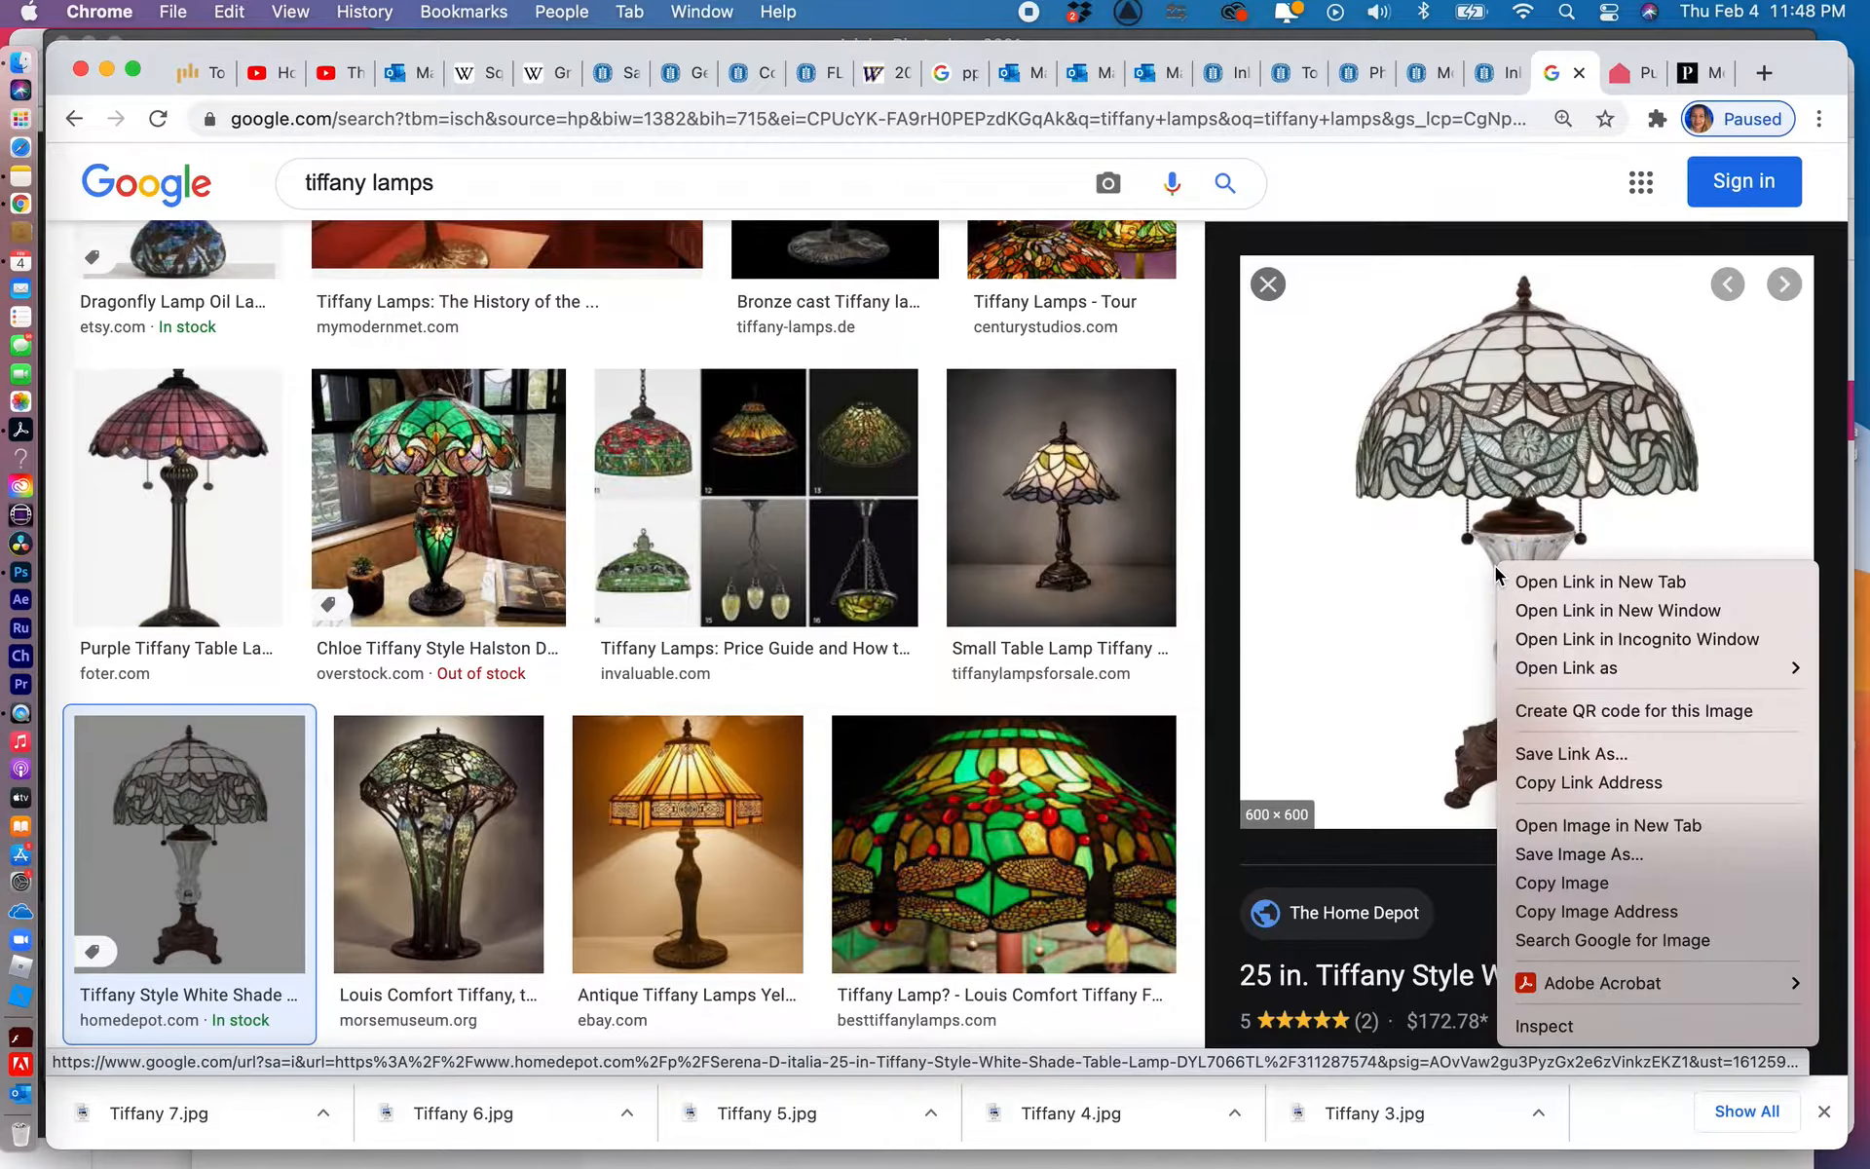
{"action": "left_click", "coordinate": [1523, 855]}
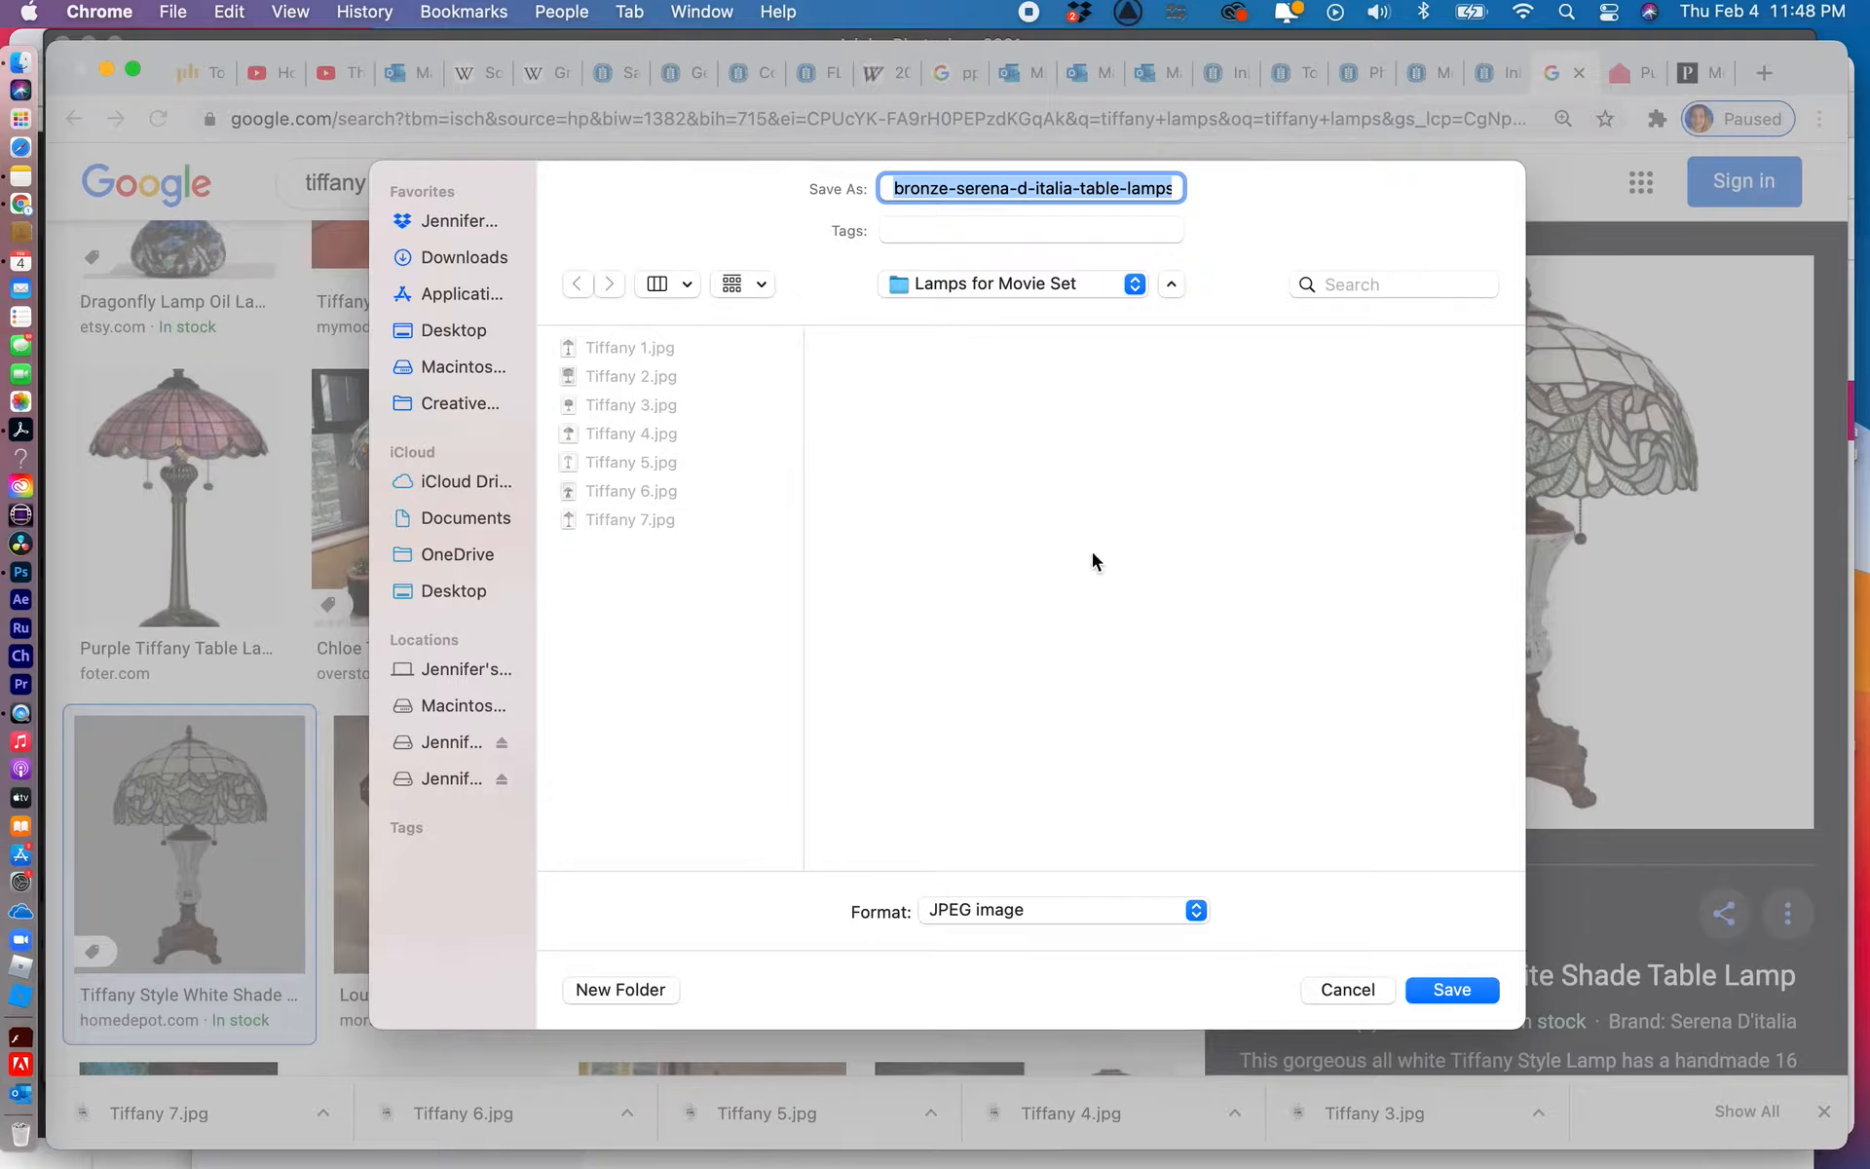
{"action": "left_click", "coordinate": [610, 521]}
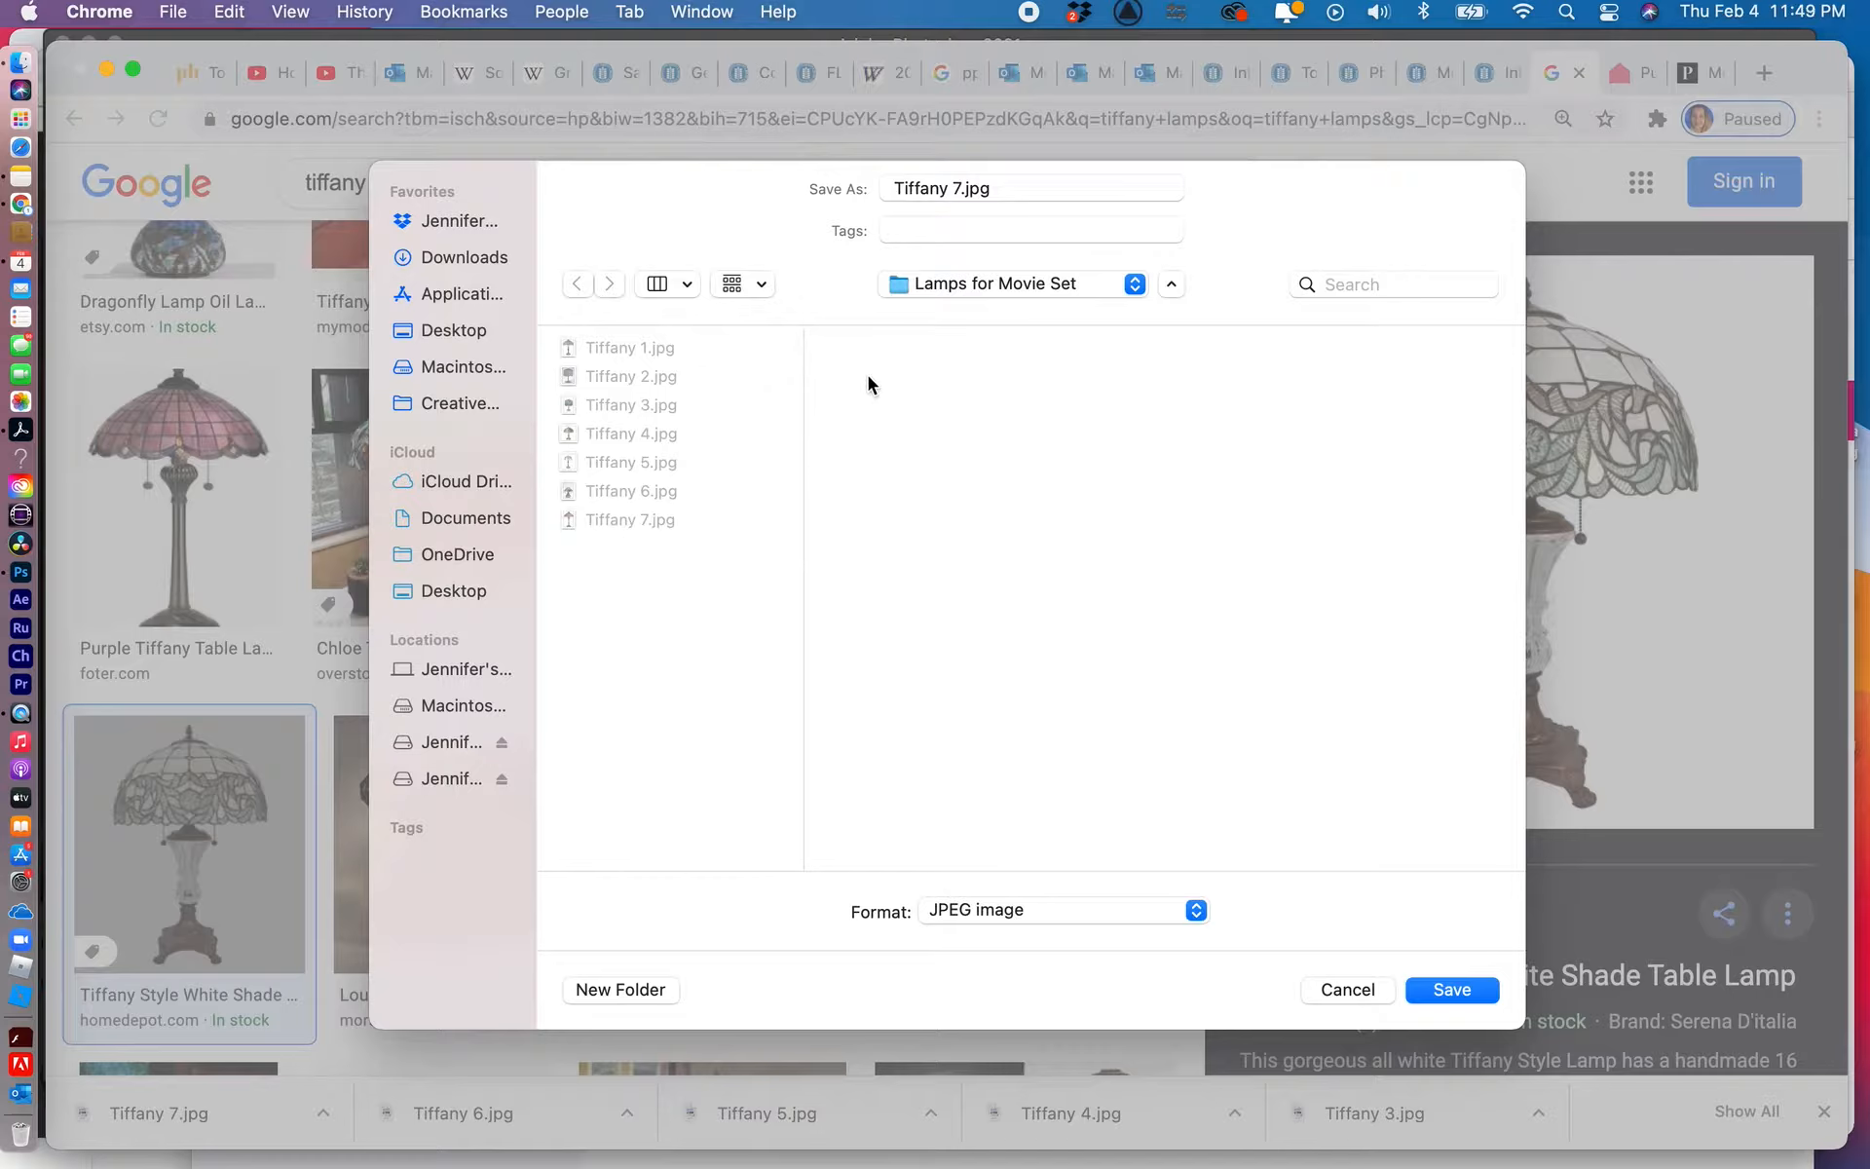
{"action": "left_click", "coordinate": [957, 188]}
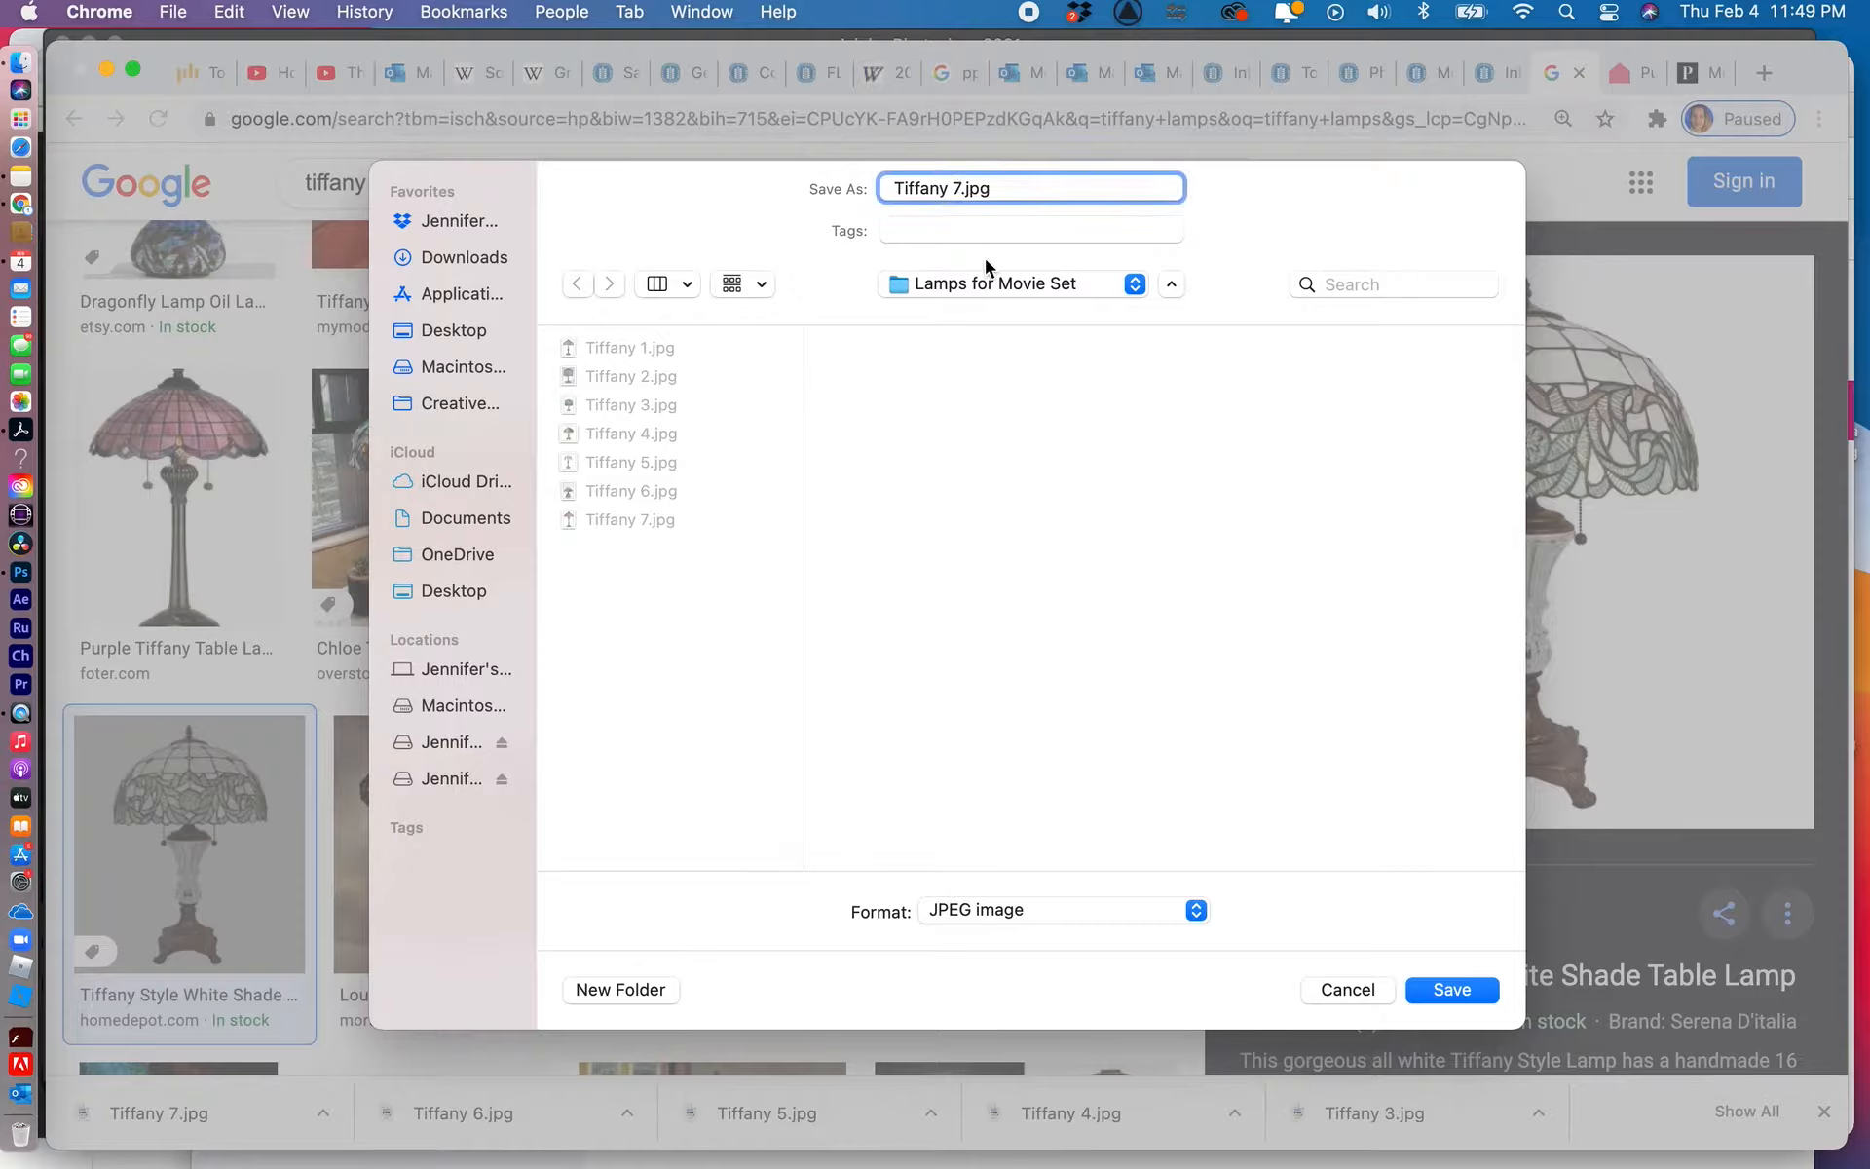
{"action": "key", "text": "BackSpace"}
{"action": "type", "text": "8"}
{"action": "left_click", "coordinate": [1451, 991]}
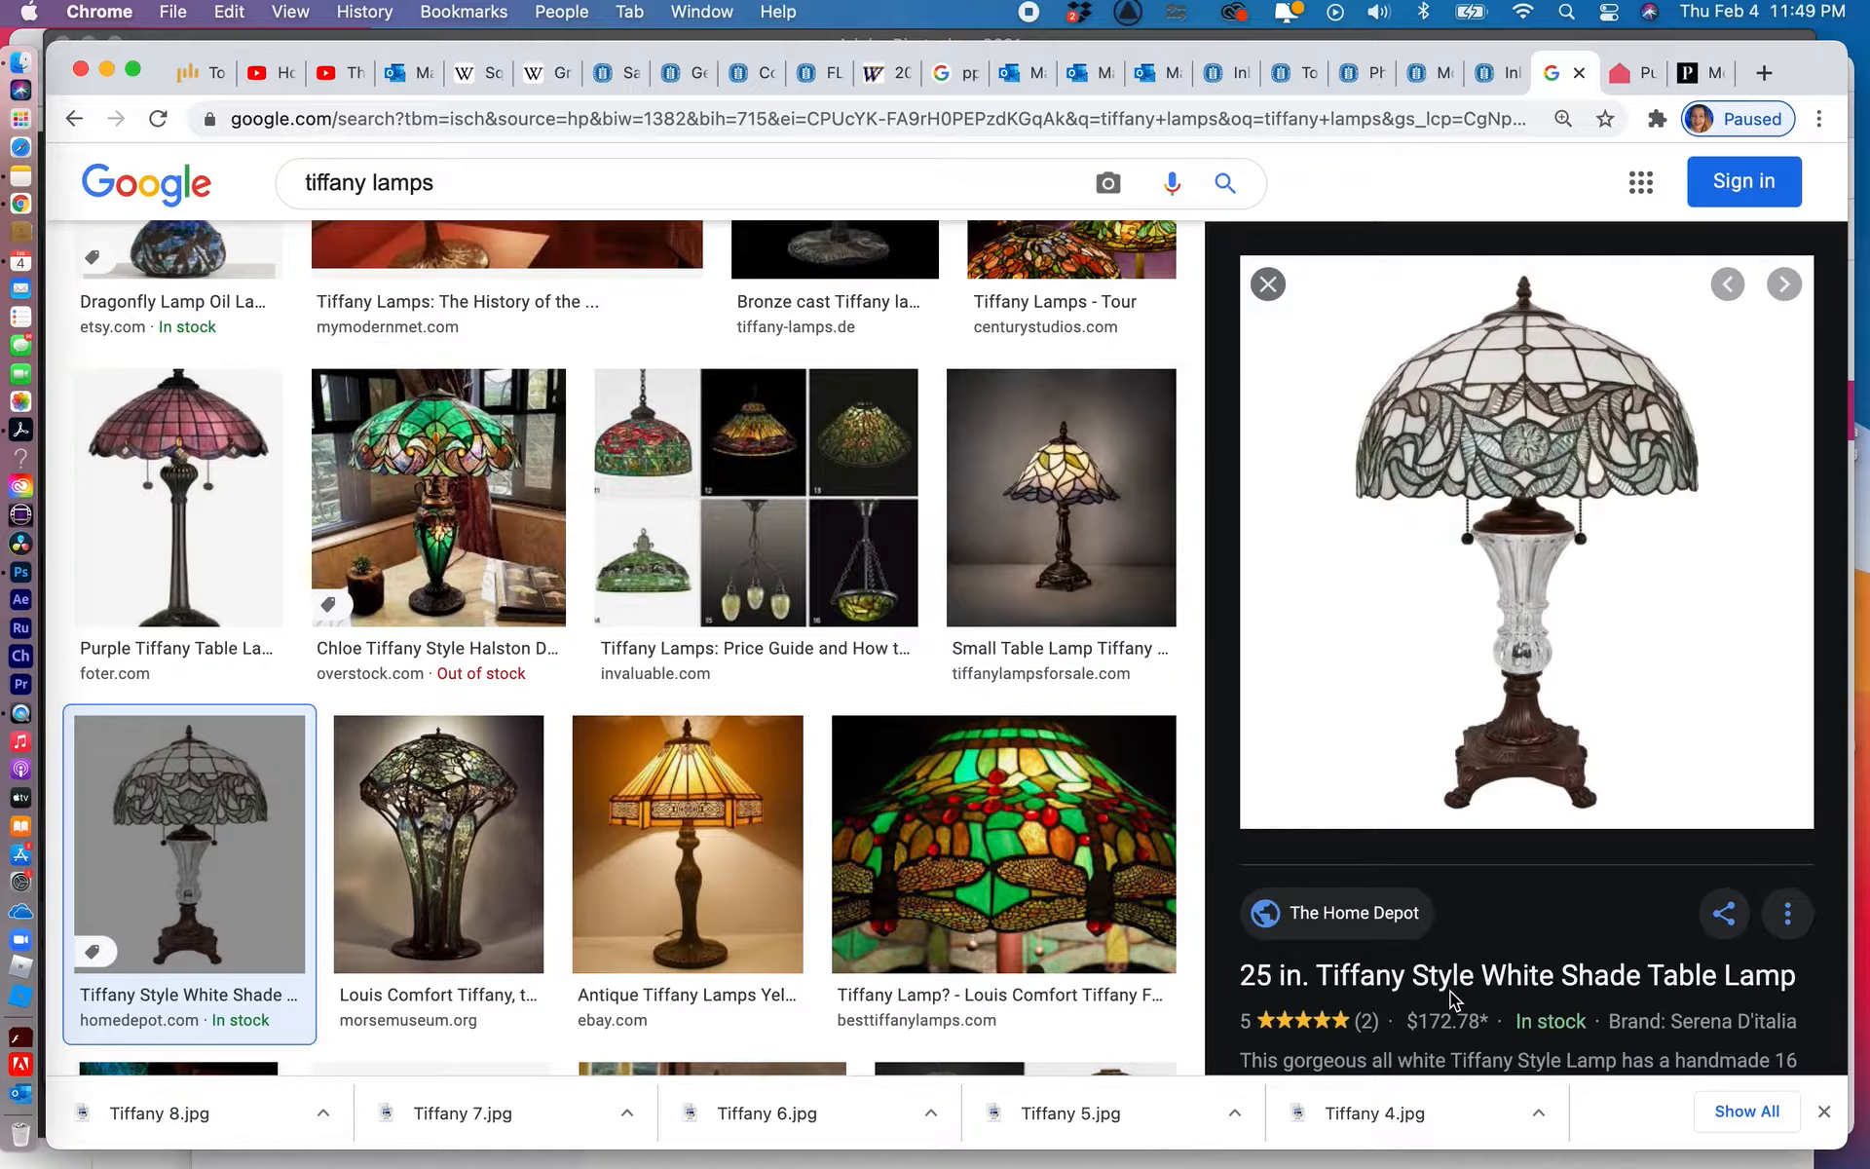
Switch to Photoshop and generate a new contact sheet with Contact Sheet II, using the Lamps for Movie Set folder as the source.
{"action": "key", "text": "super+Tab"}
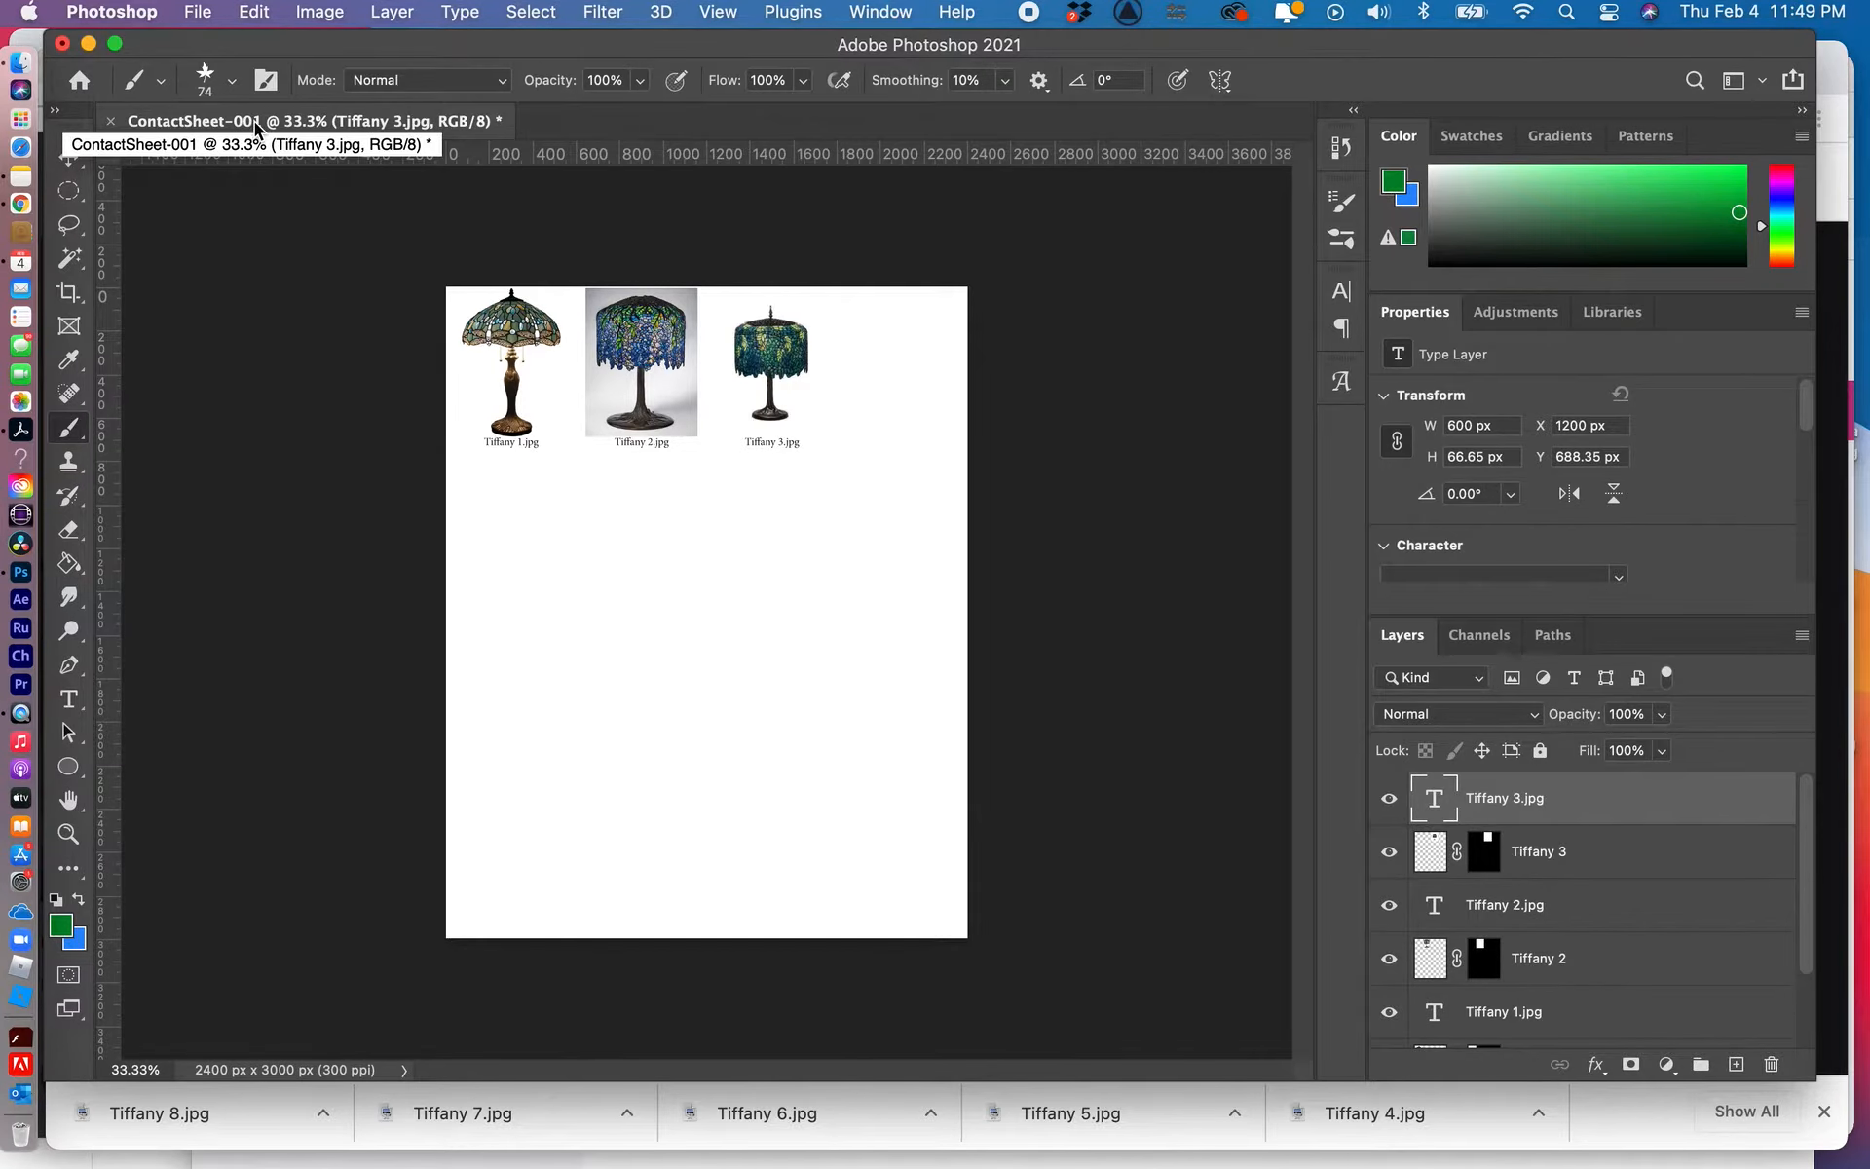
{"action": "left_click", "coordinate": [196, 14]}
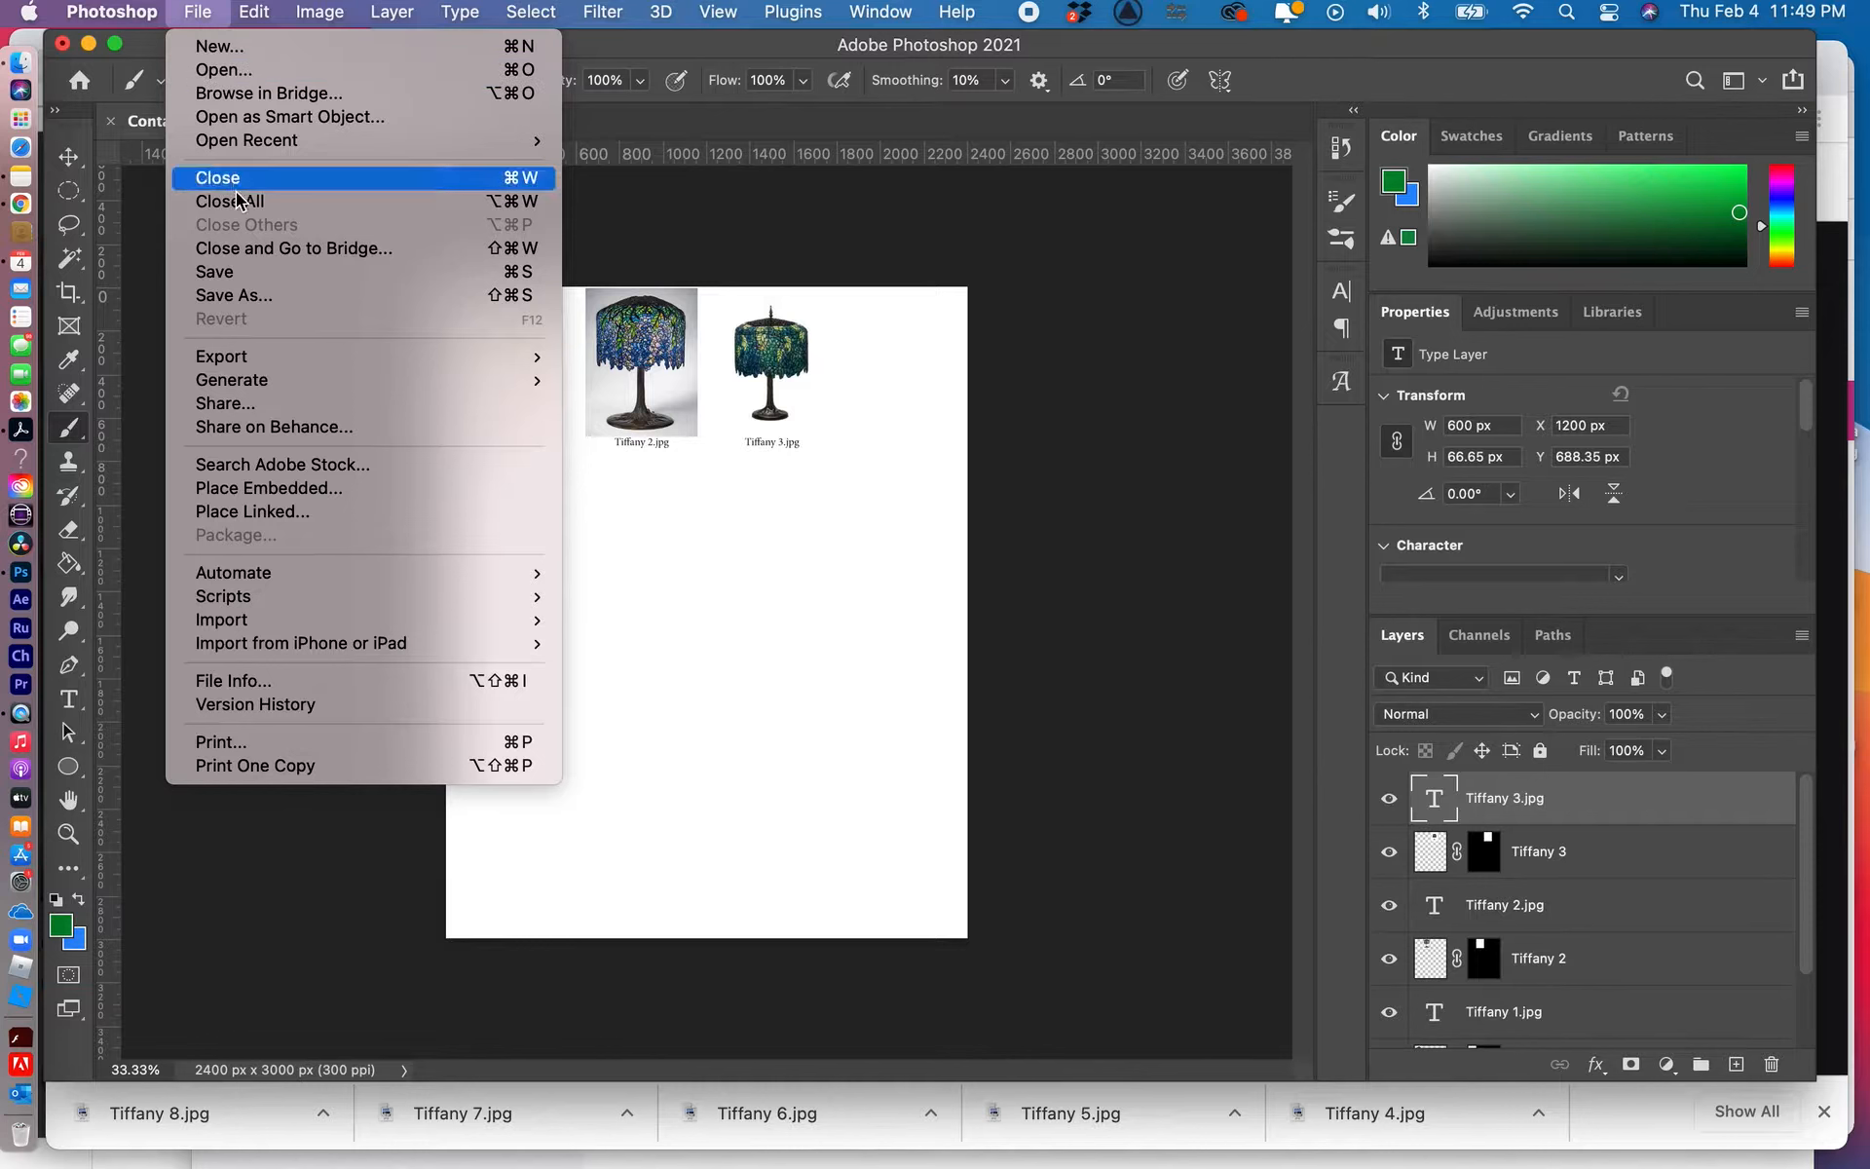
{"action": "mouse_move", "coordinate": [278, 573]}
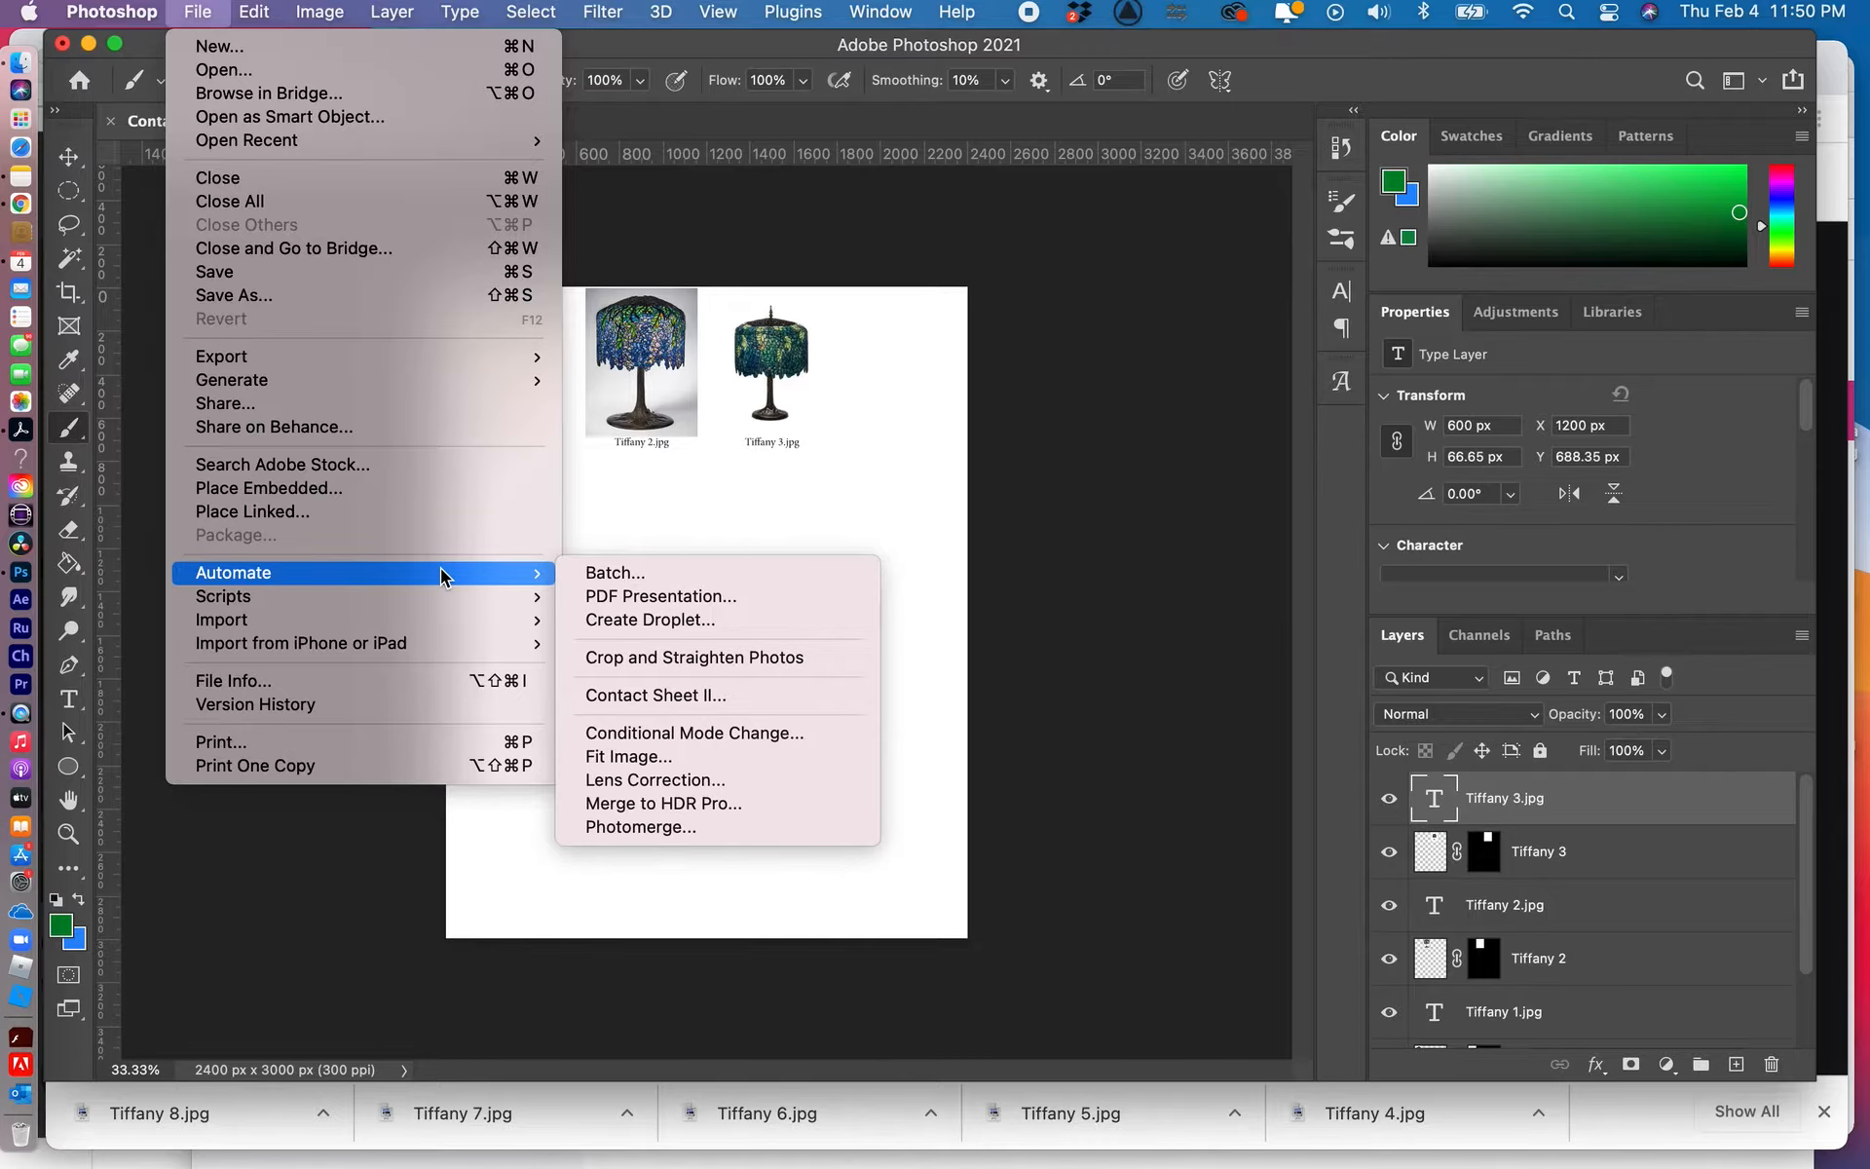
{"action": "left_click", "coordinate": [635, 692]}
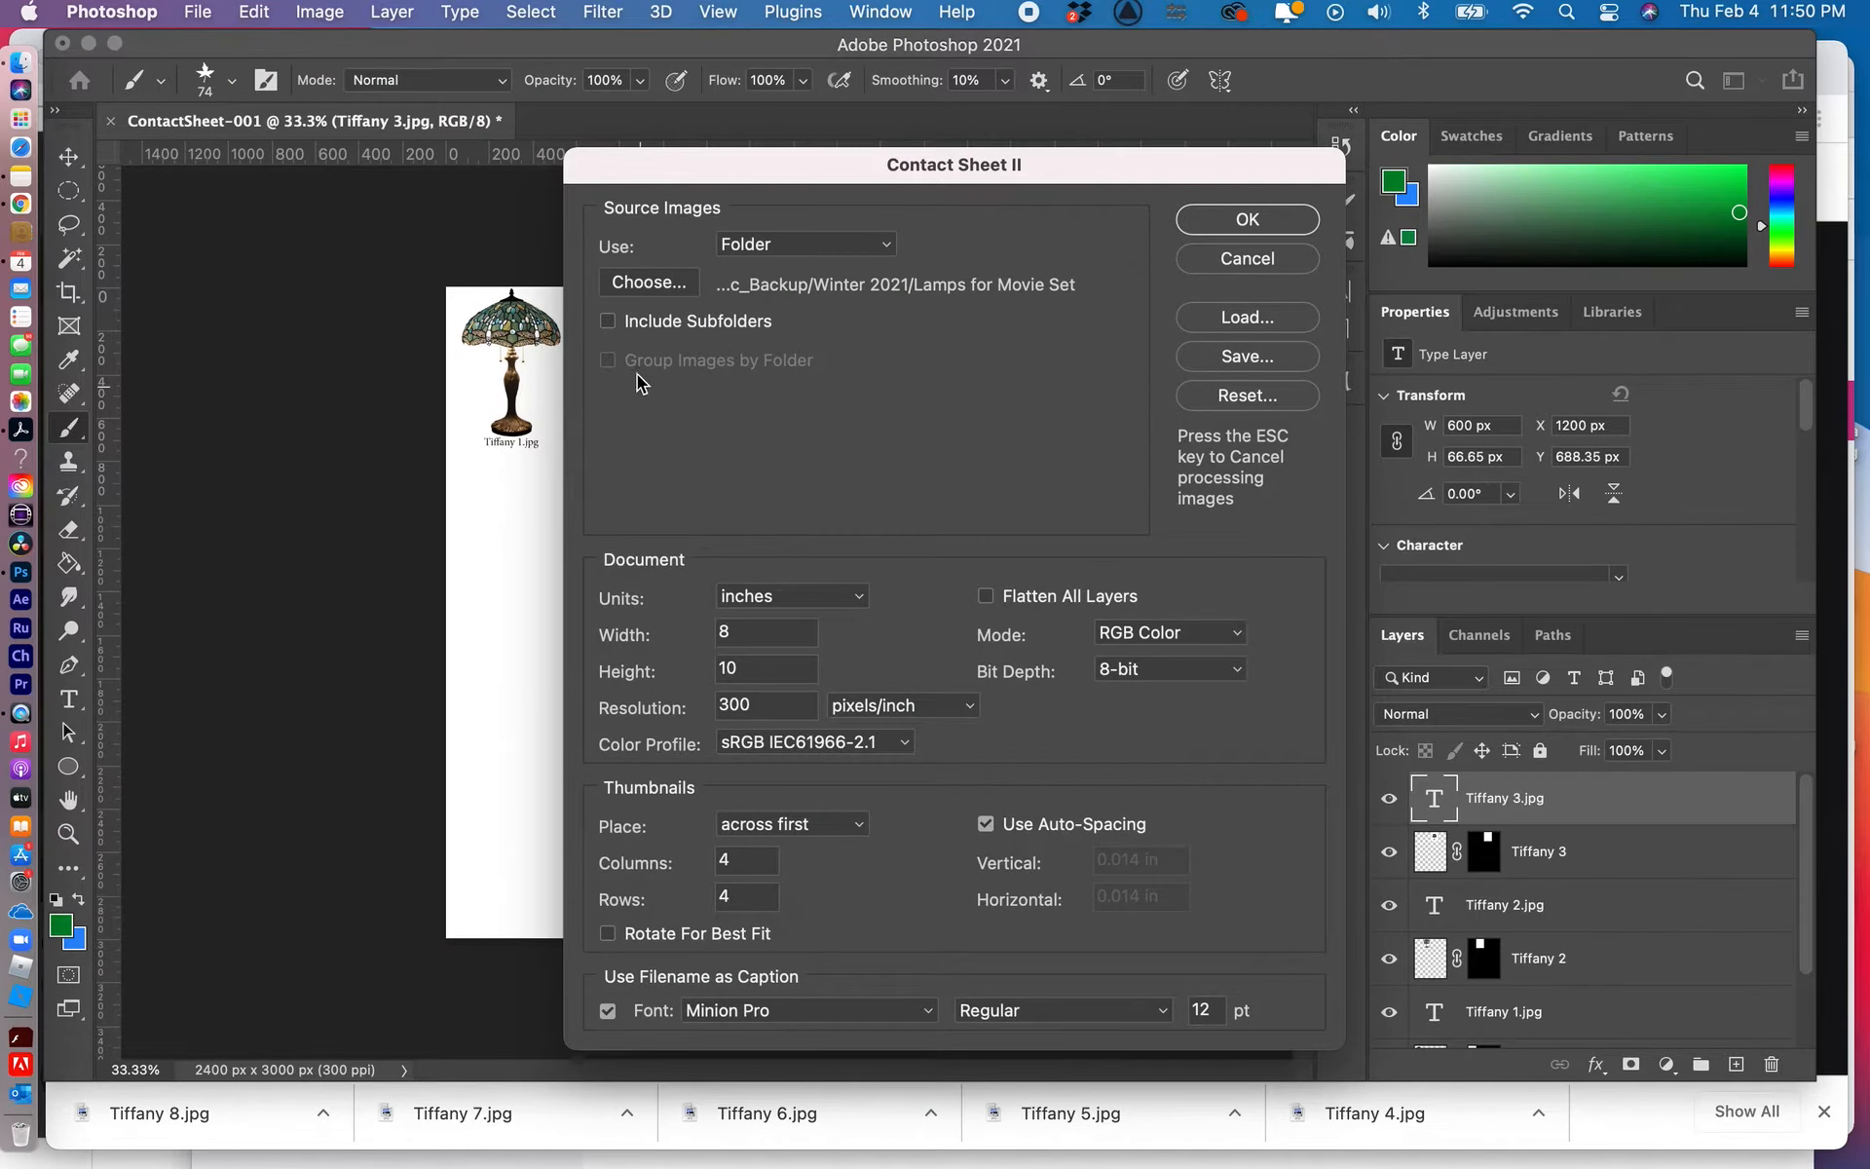
{"action": "left_click", "coordinate": [641, 287]}
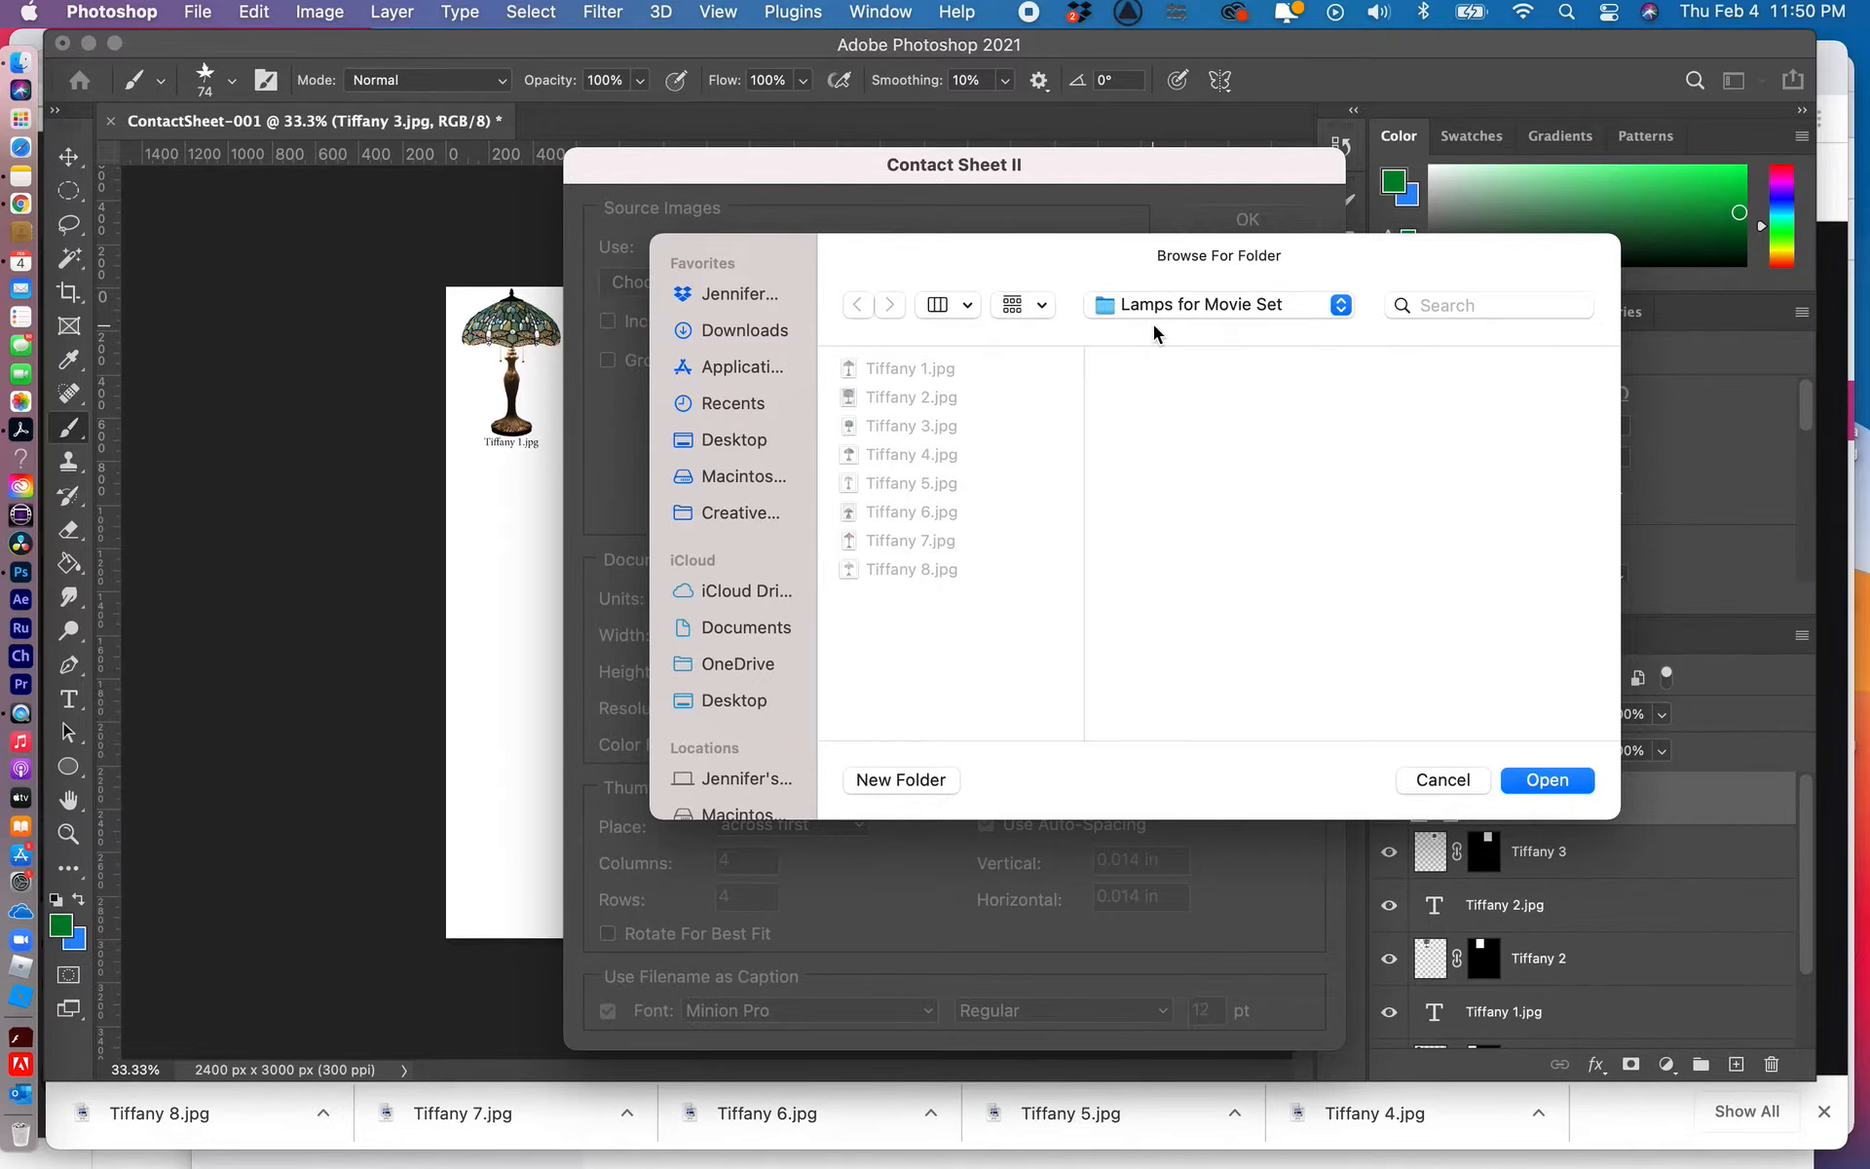
{"action": "left_click", "coordinate": [1541, 780]}
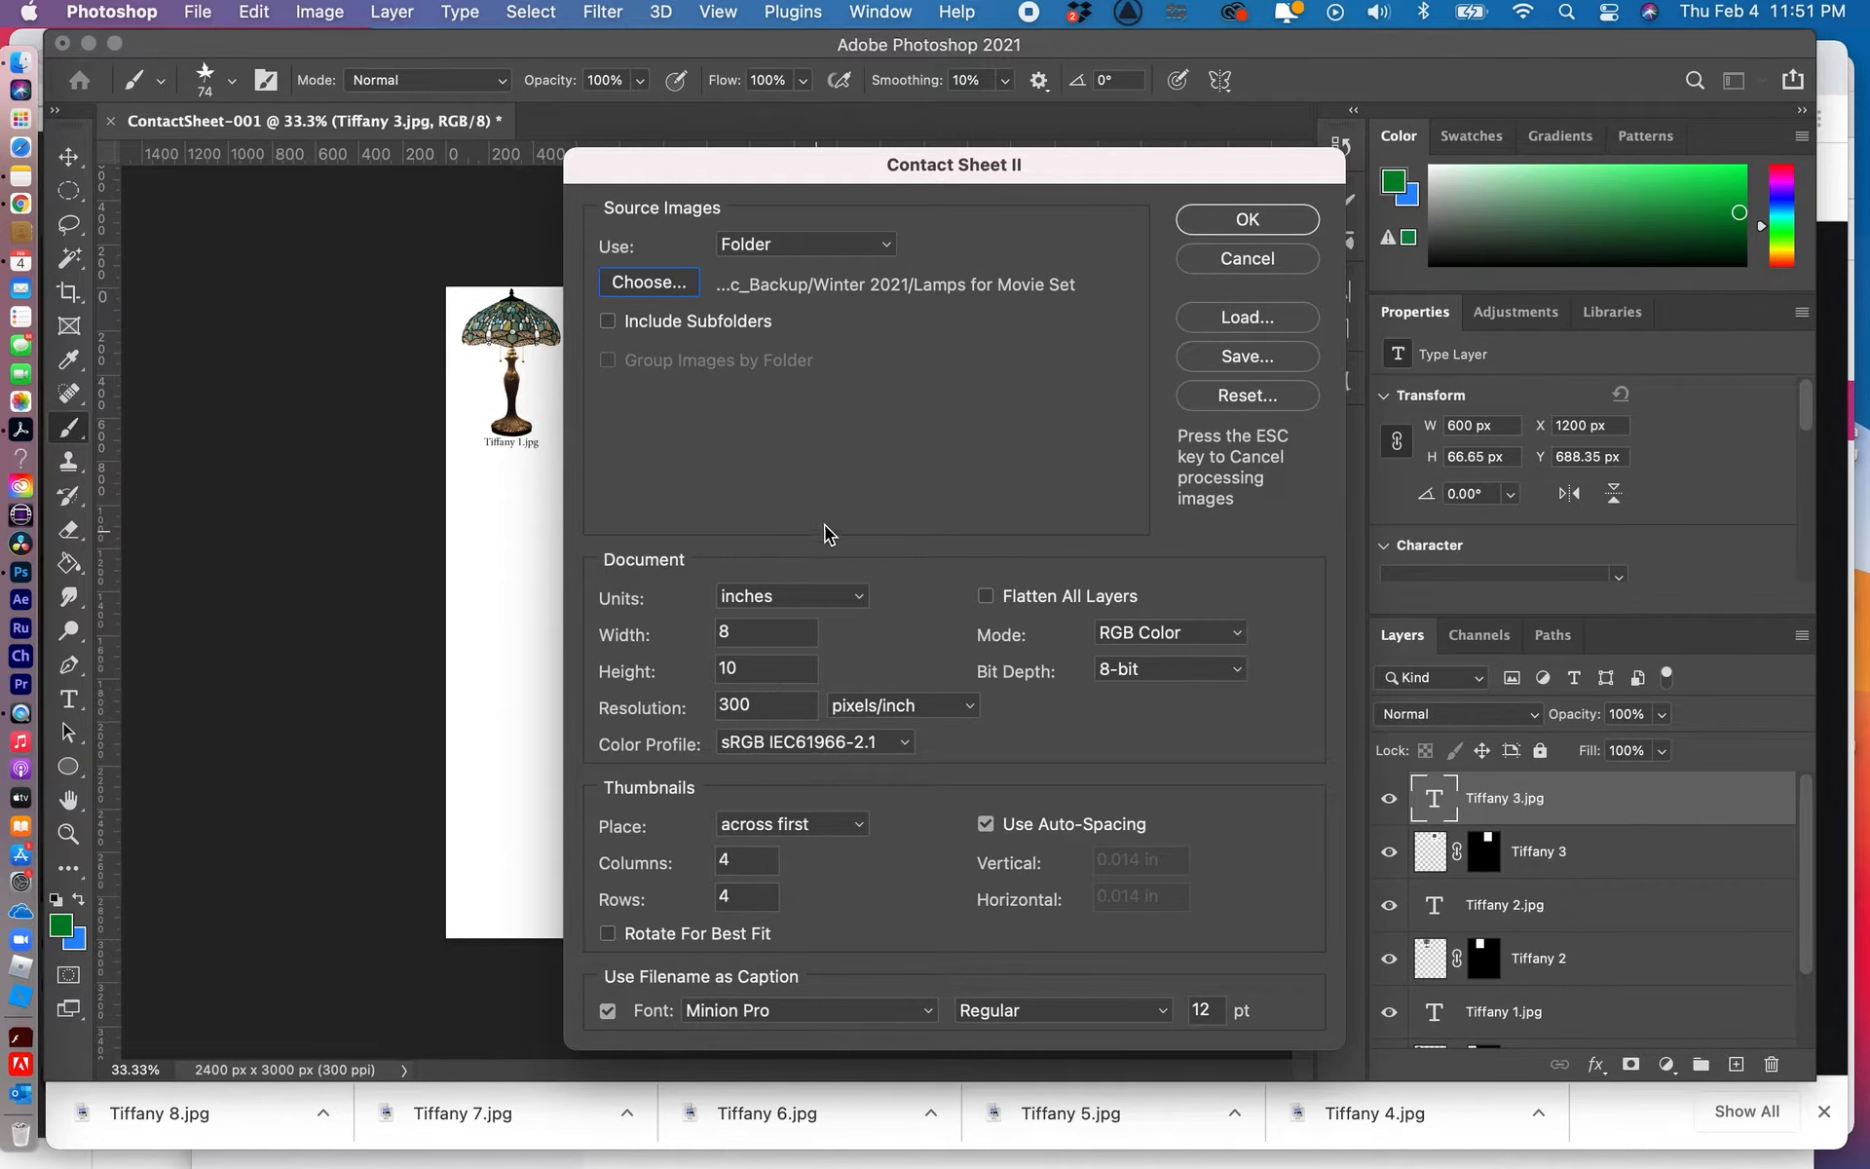
{"action": "left_click", "coordinate": [1243, 222]}
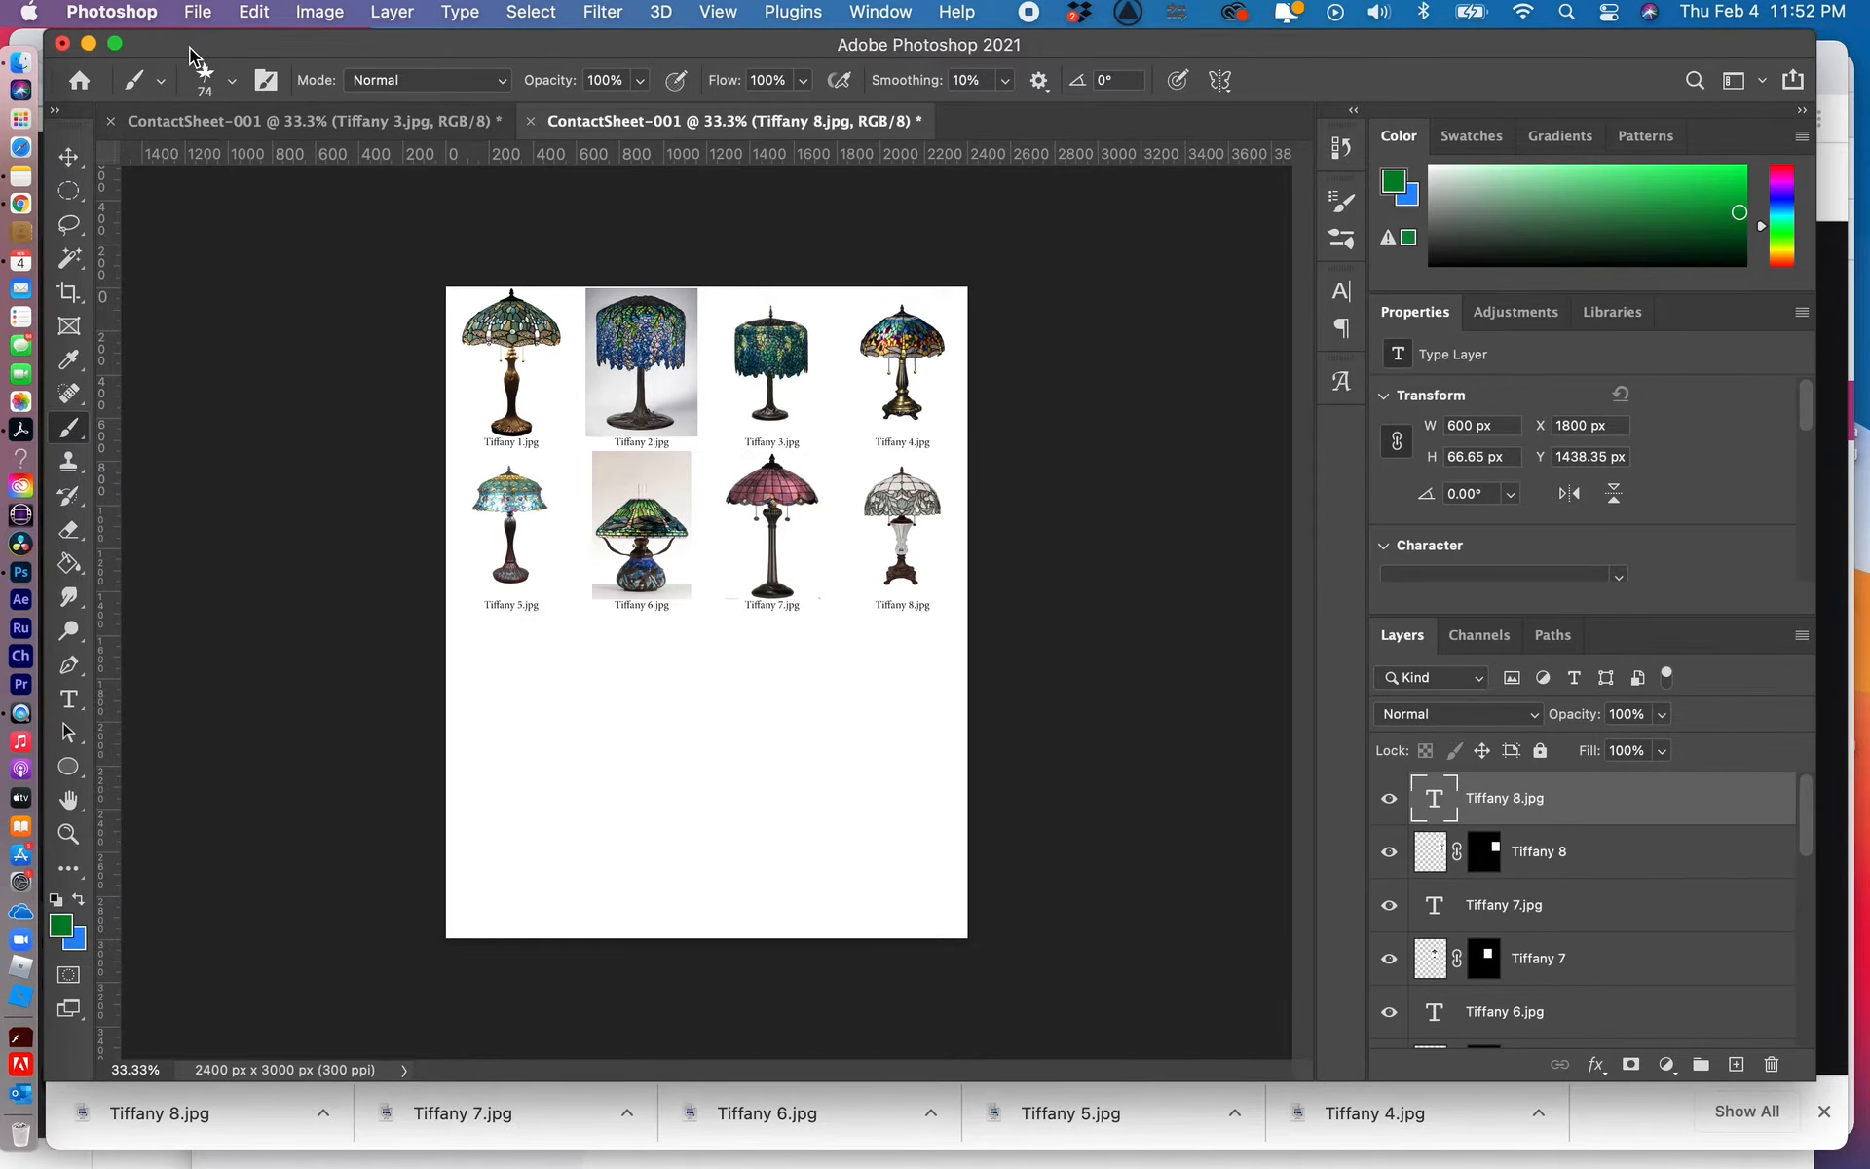
Look through the new contact sheet's separate image and filename caption layers.
{"action": "left_click", "coordinate": [192, 14]}
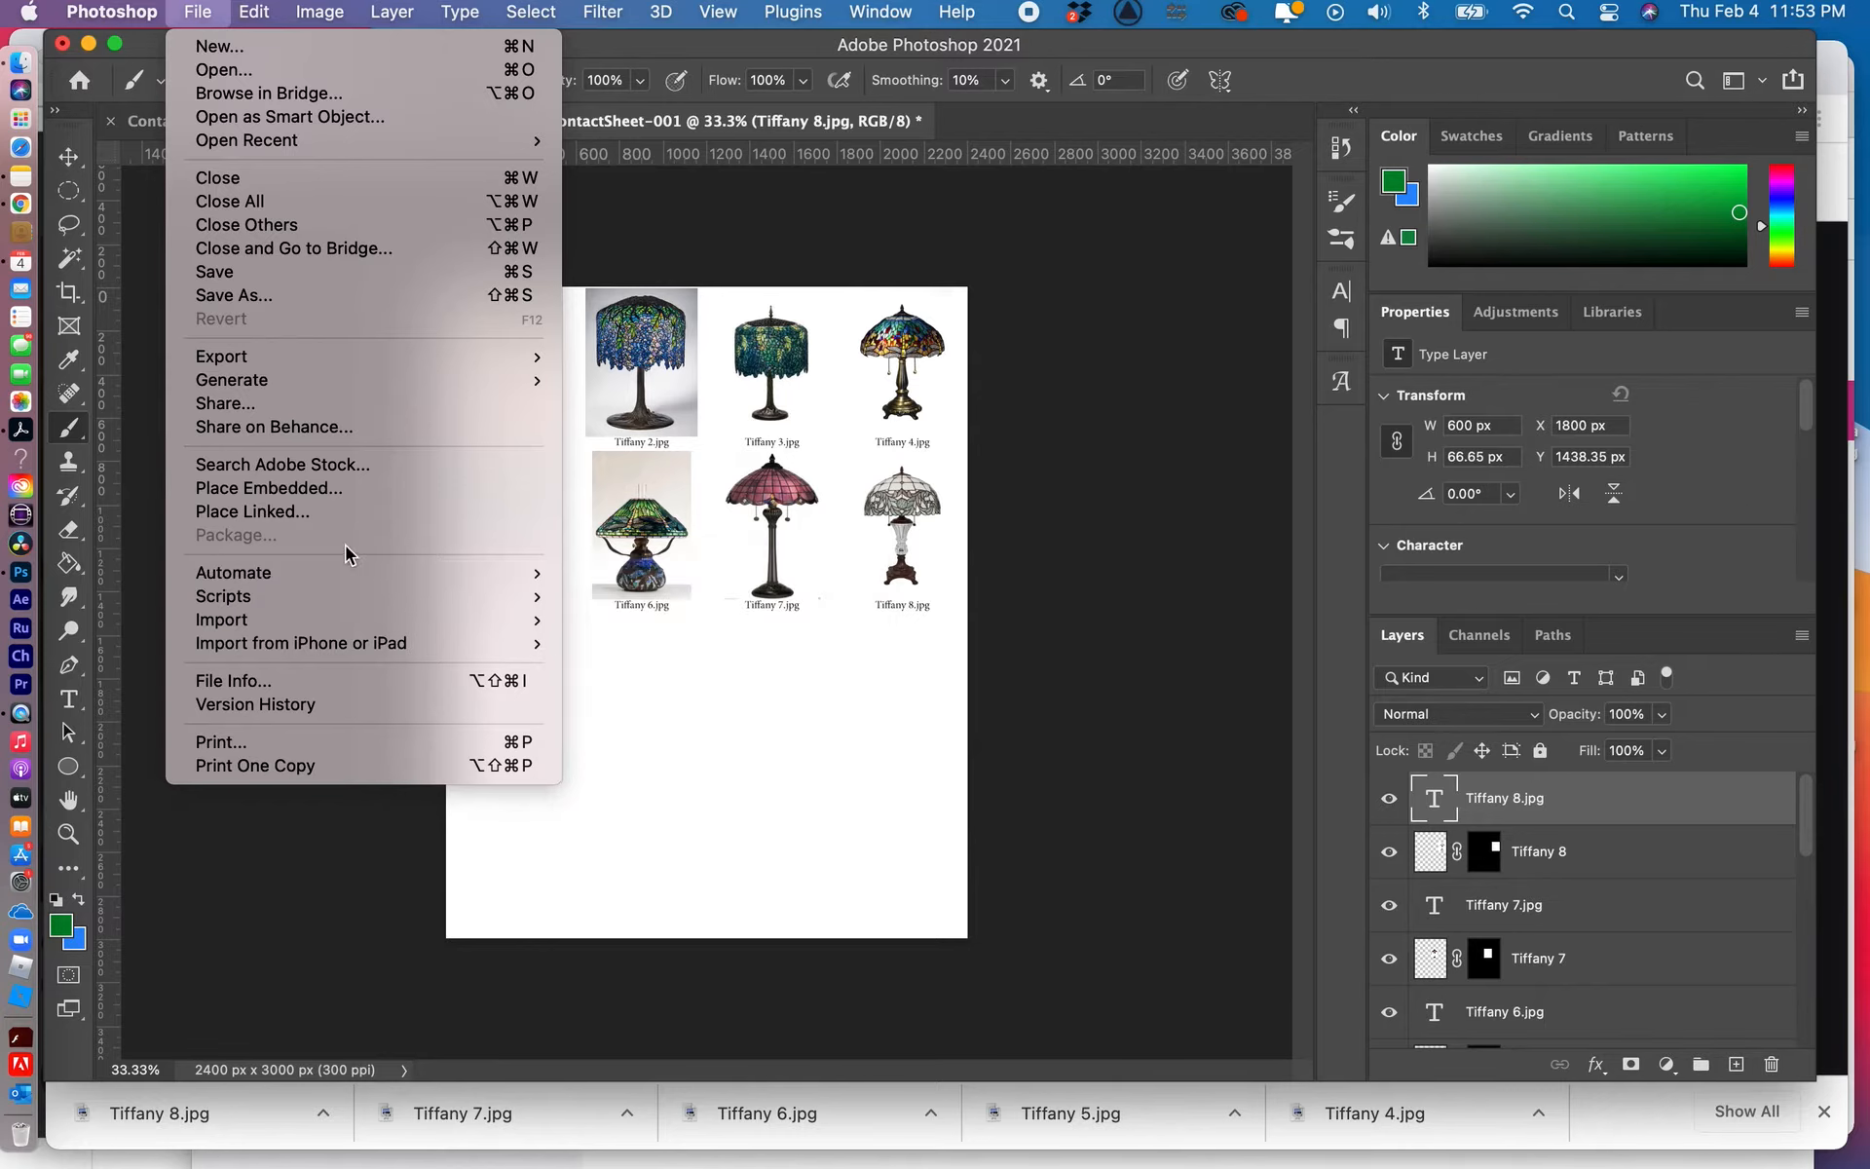
{"action": "mouse_move", "coordinate": [467, 573]}
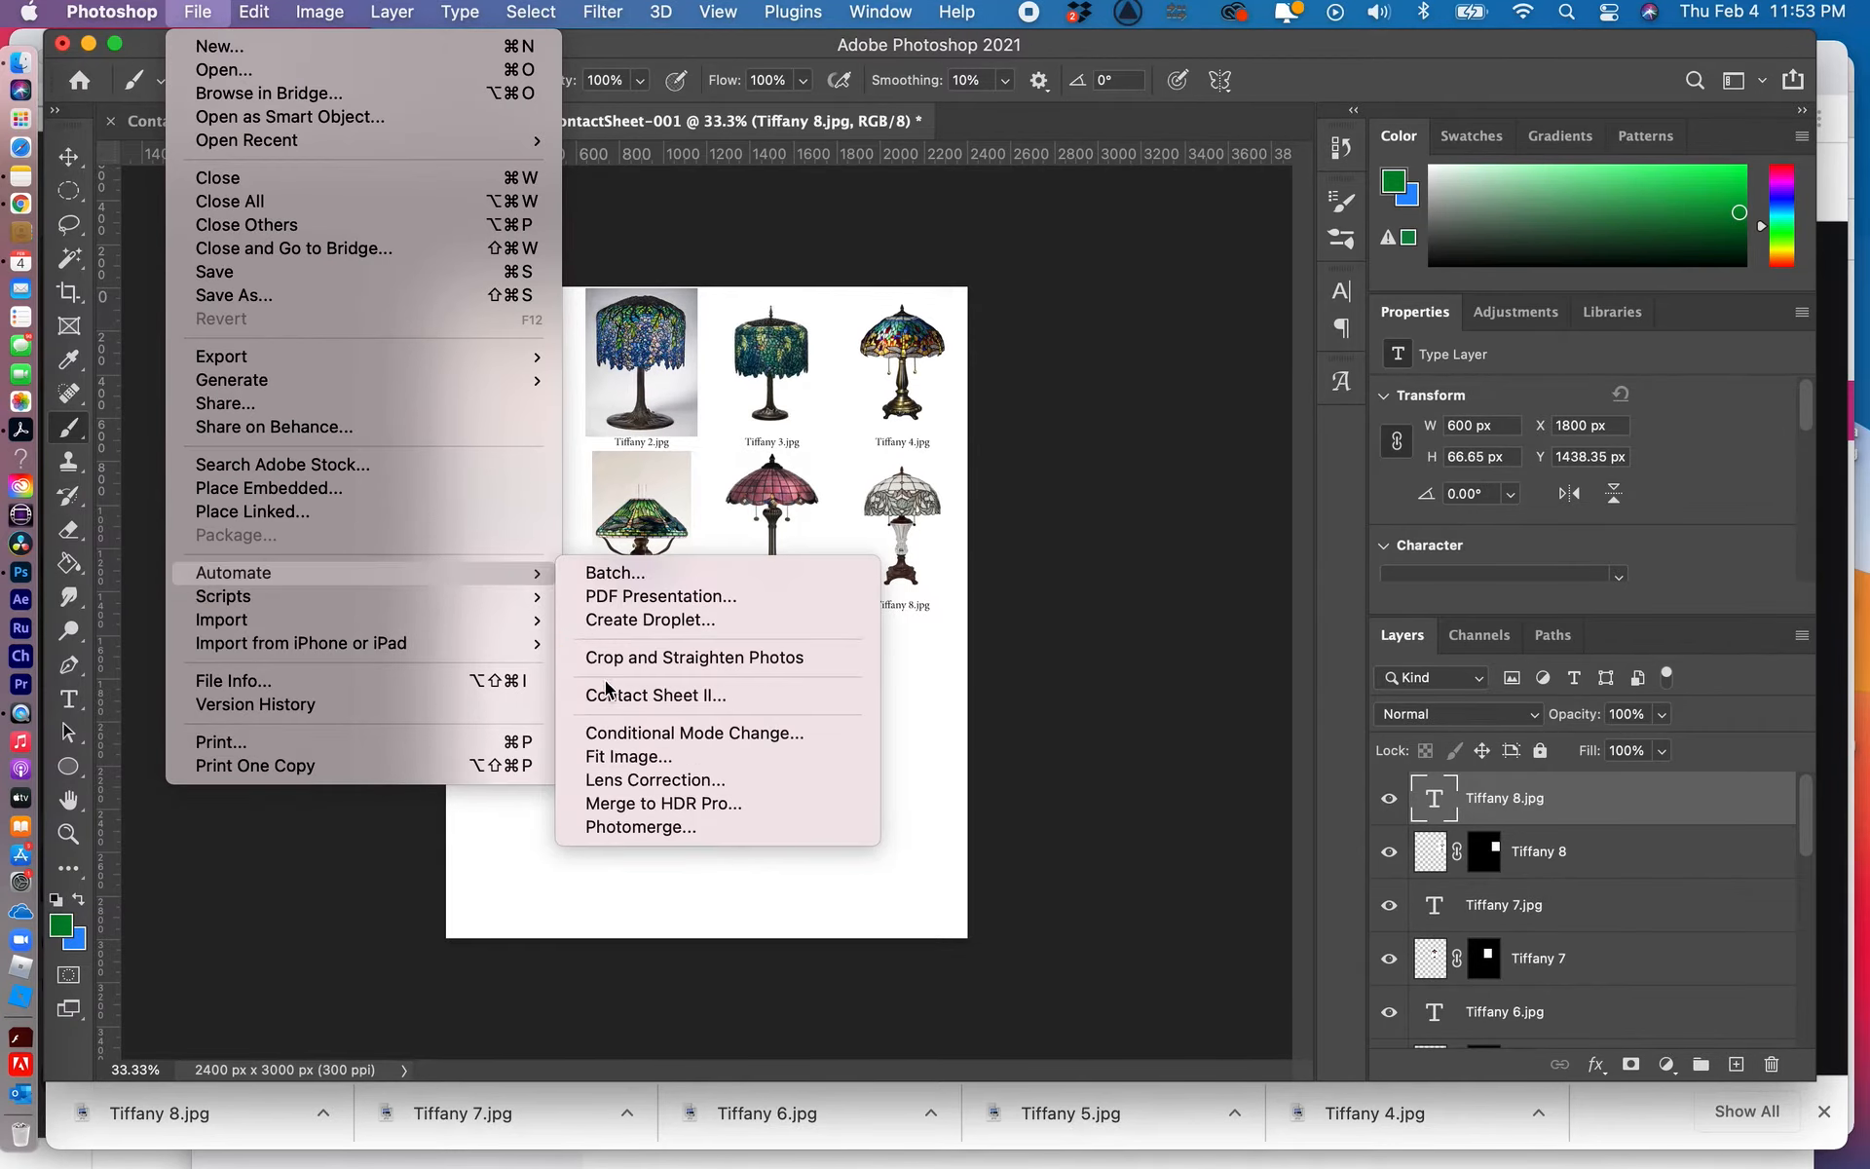
{"action": "left_click", "coordinate": [733, 45]}
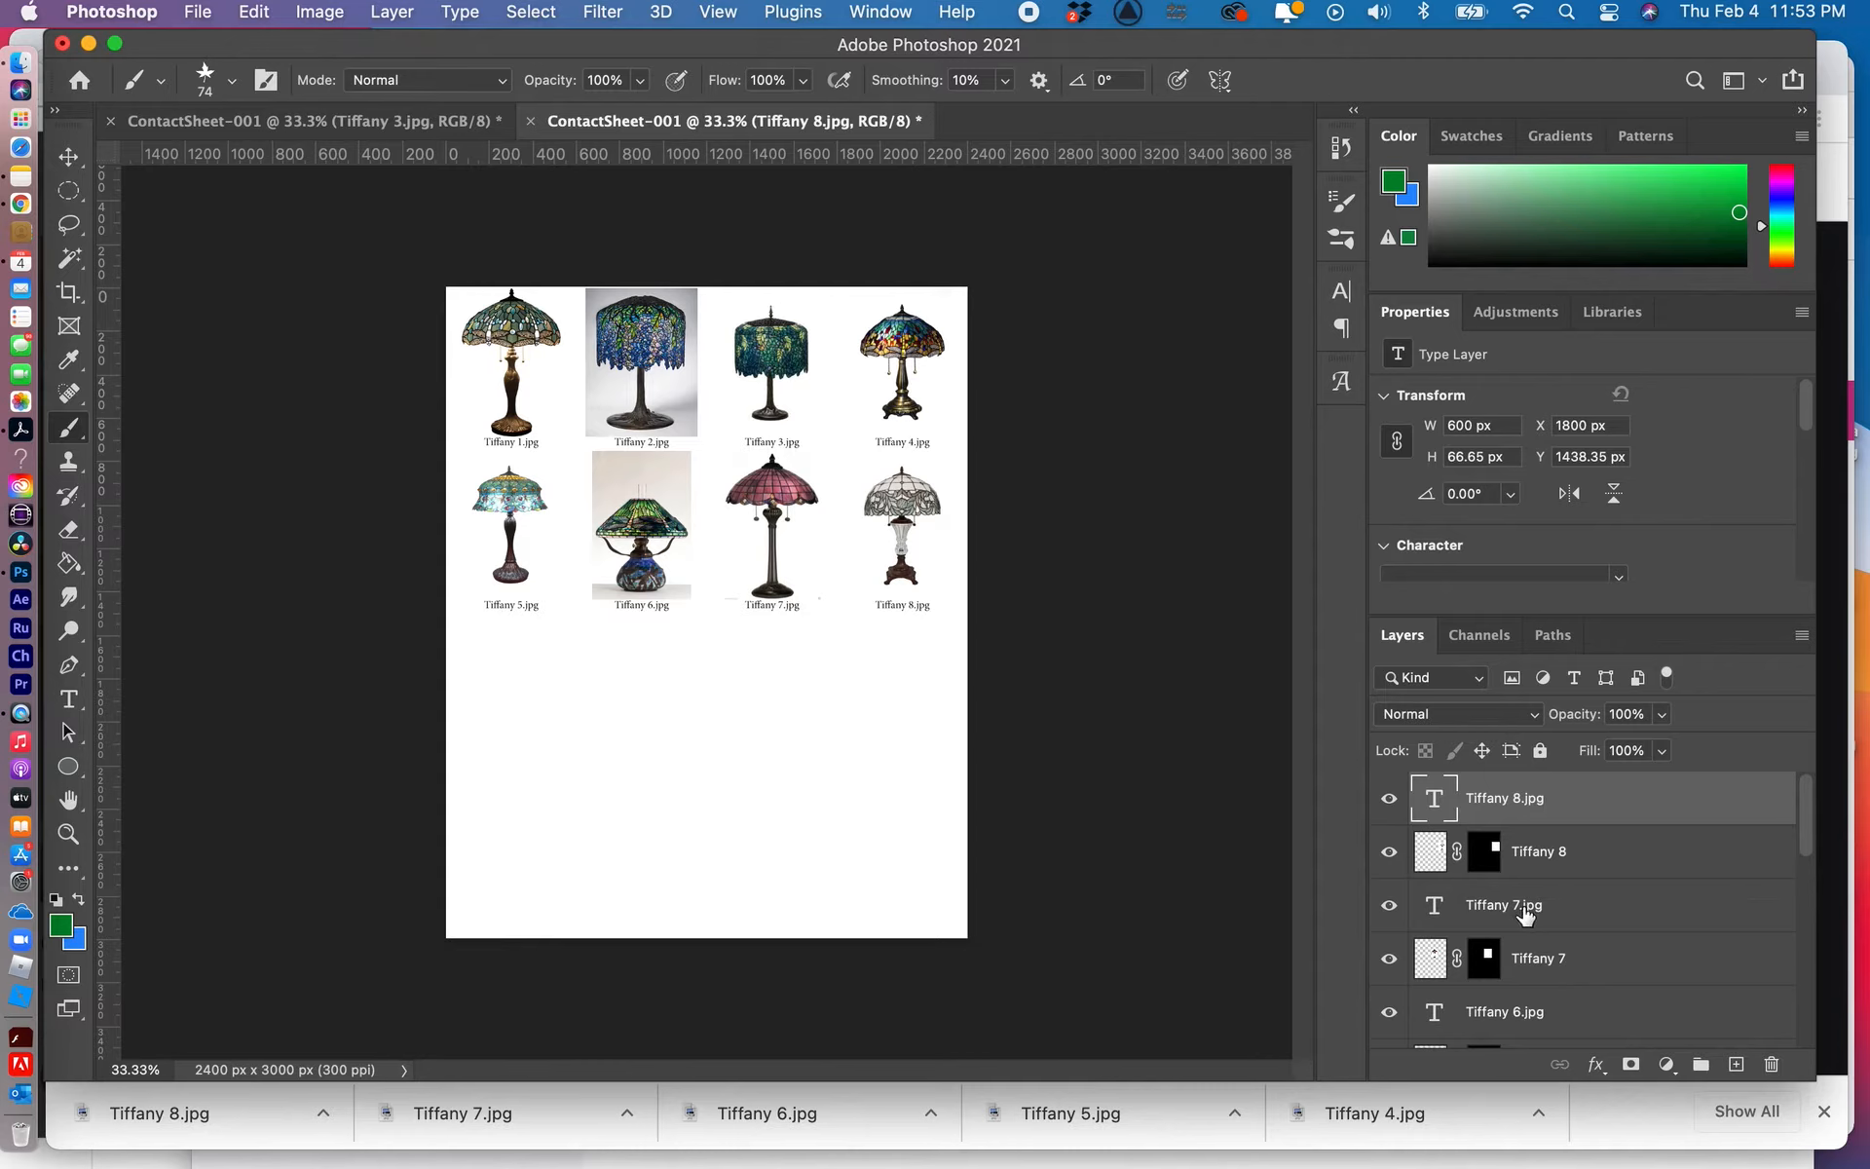
{"action": "scroll", "coordinate": [1525, 915], "scroll_direction": "down", "scroll_amount": 1}
{"action": "scroll", "coordinate": [1525, 916], "scroll_direction": "down", "scroll_amount": 5}
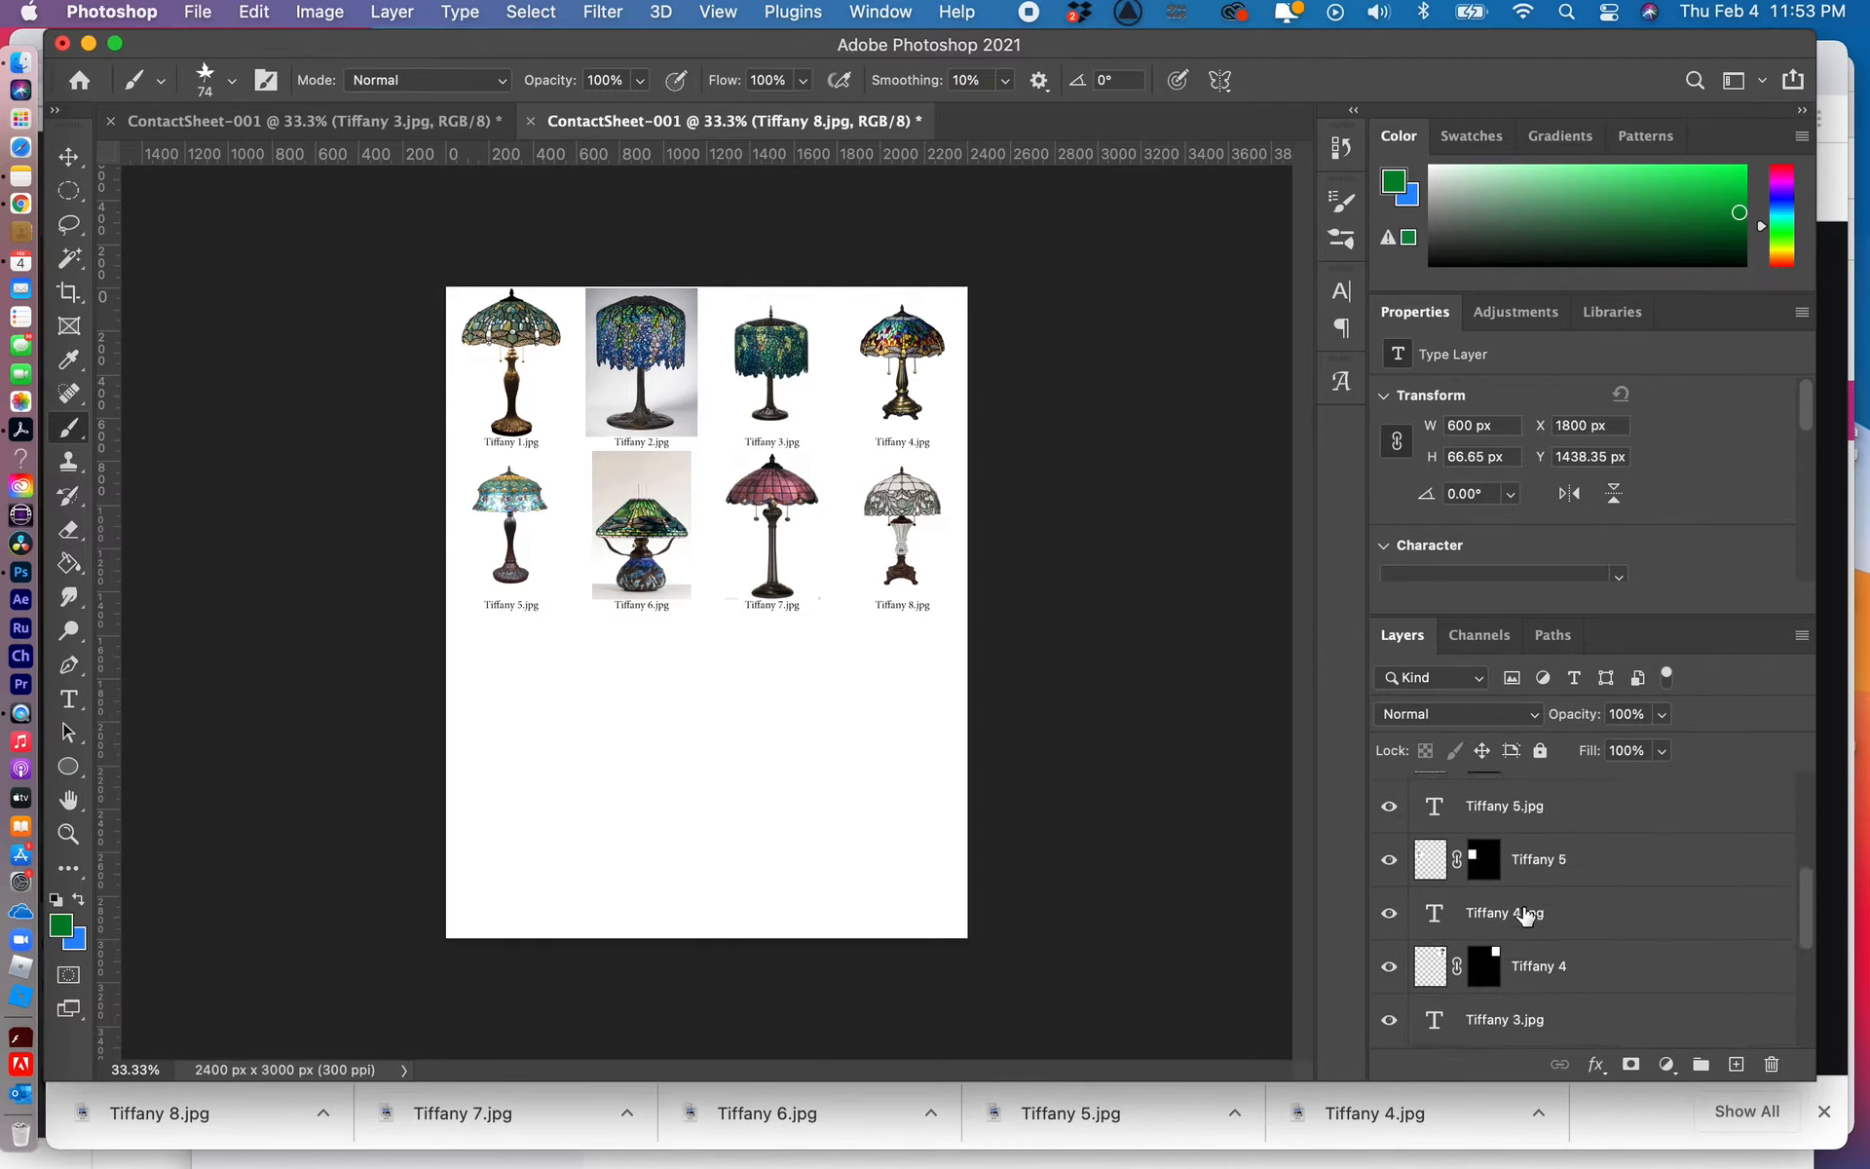
{"action": "scroll", "coordinate": [1525, 914], "scroll_direction": "up", "scroll_amount": 6}
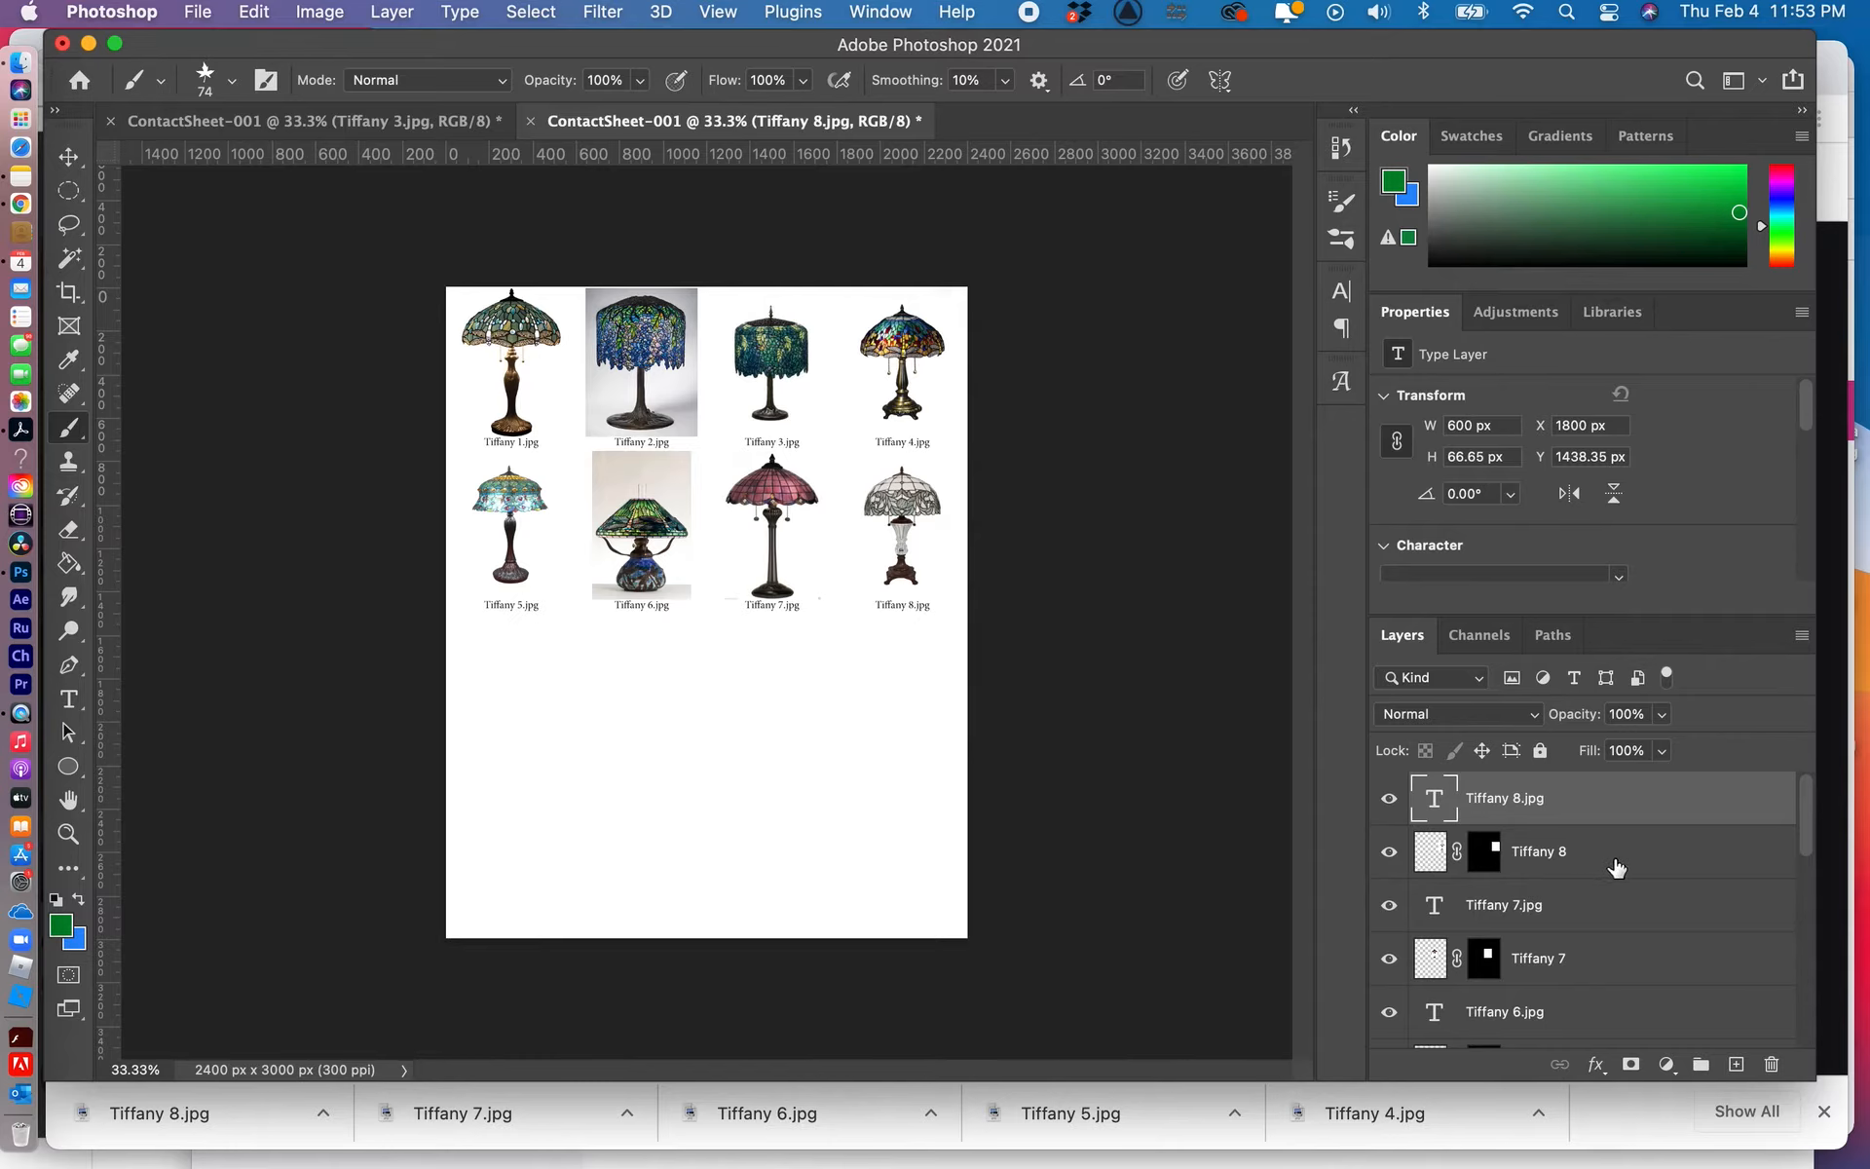
{"action": "scroll", "coordinate": [1617, 867], "scroll_direction": "down", "scroll_amount": 3}
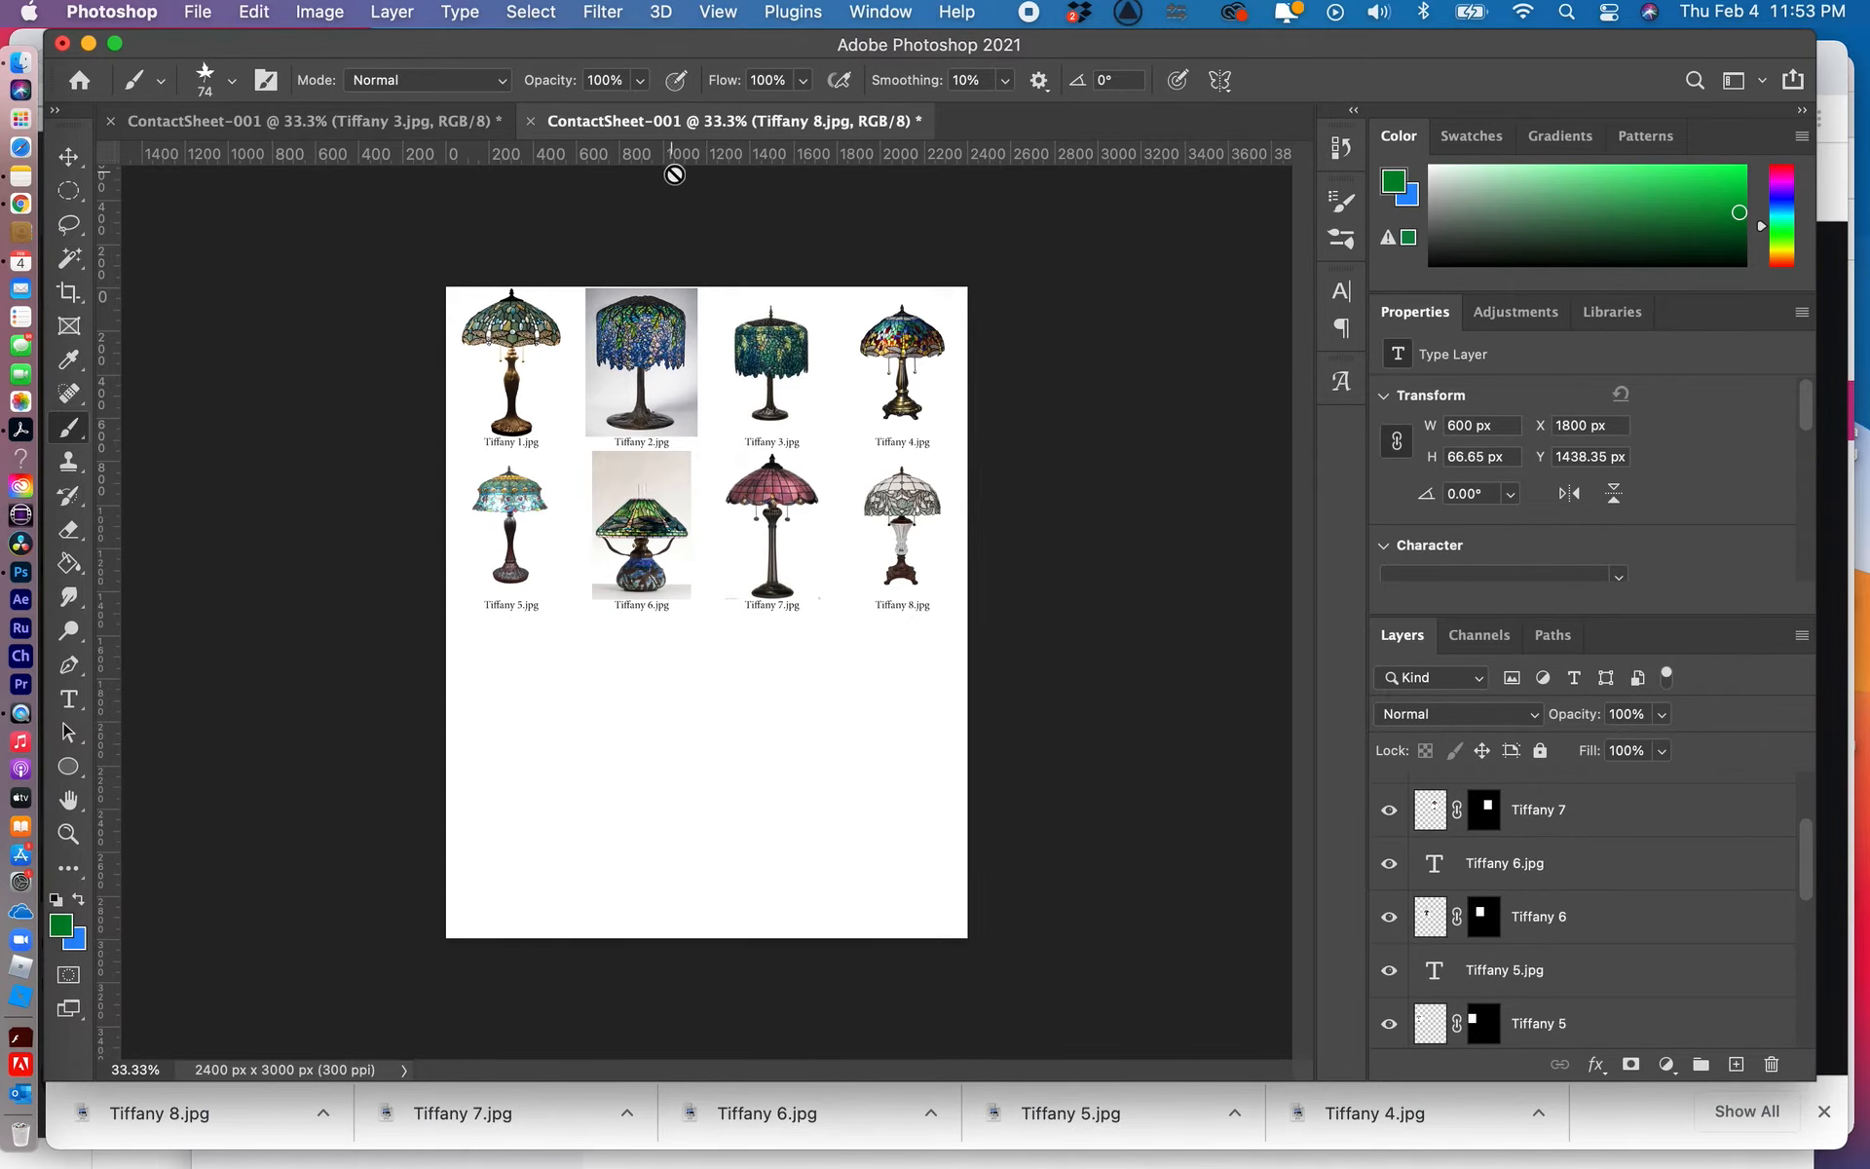
Start saving the contact sheet on the computer and create a folder named Lamps Final Contact Sheet inside Winter 2021.
{"action": "left_click", "coordinate": [200, 14]}
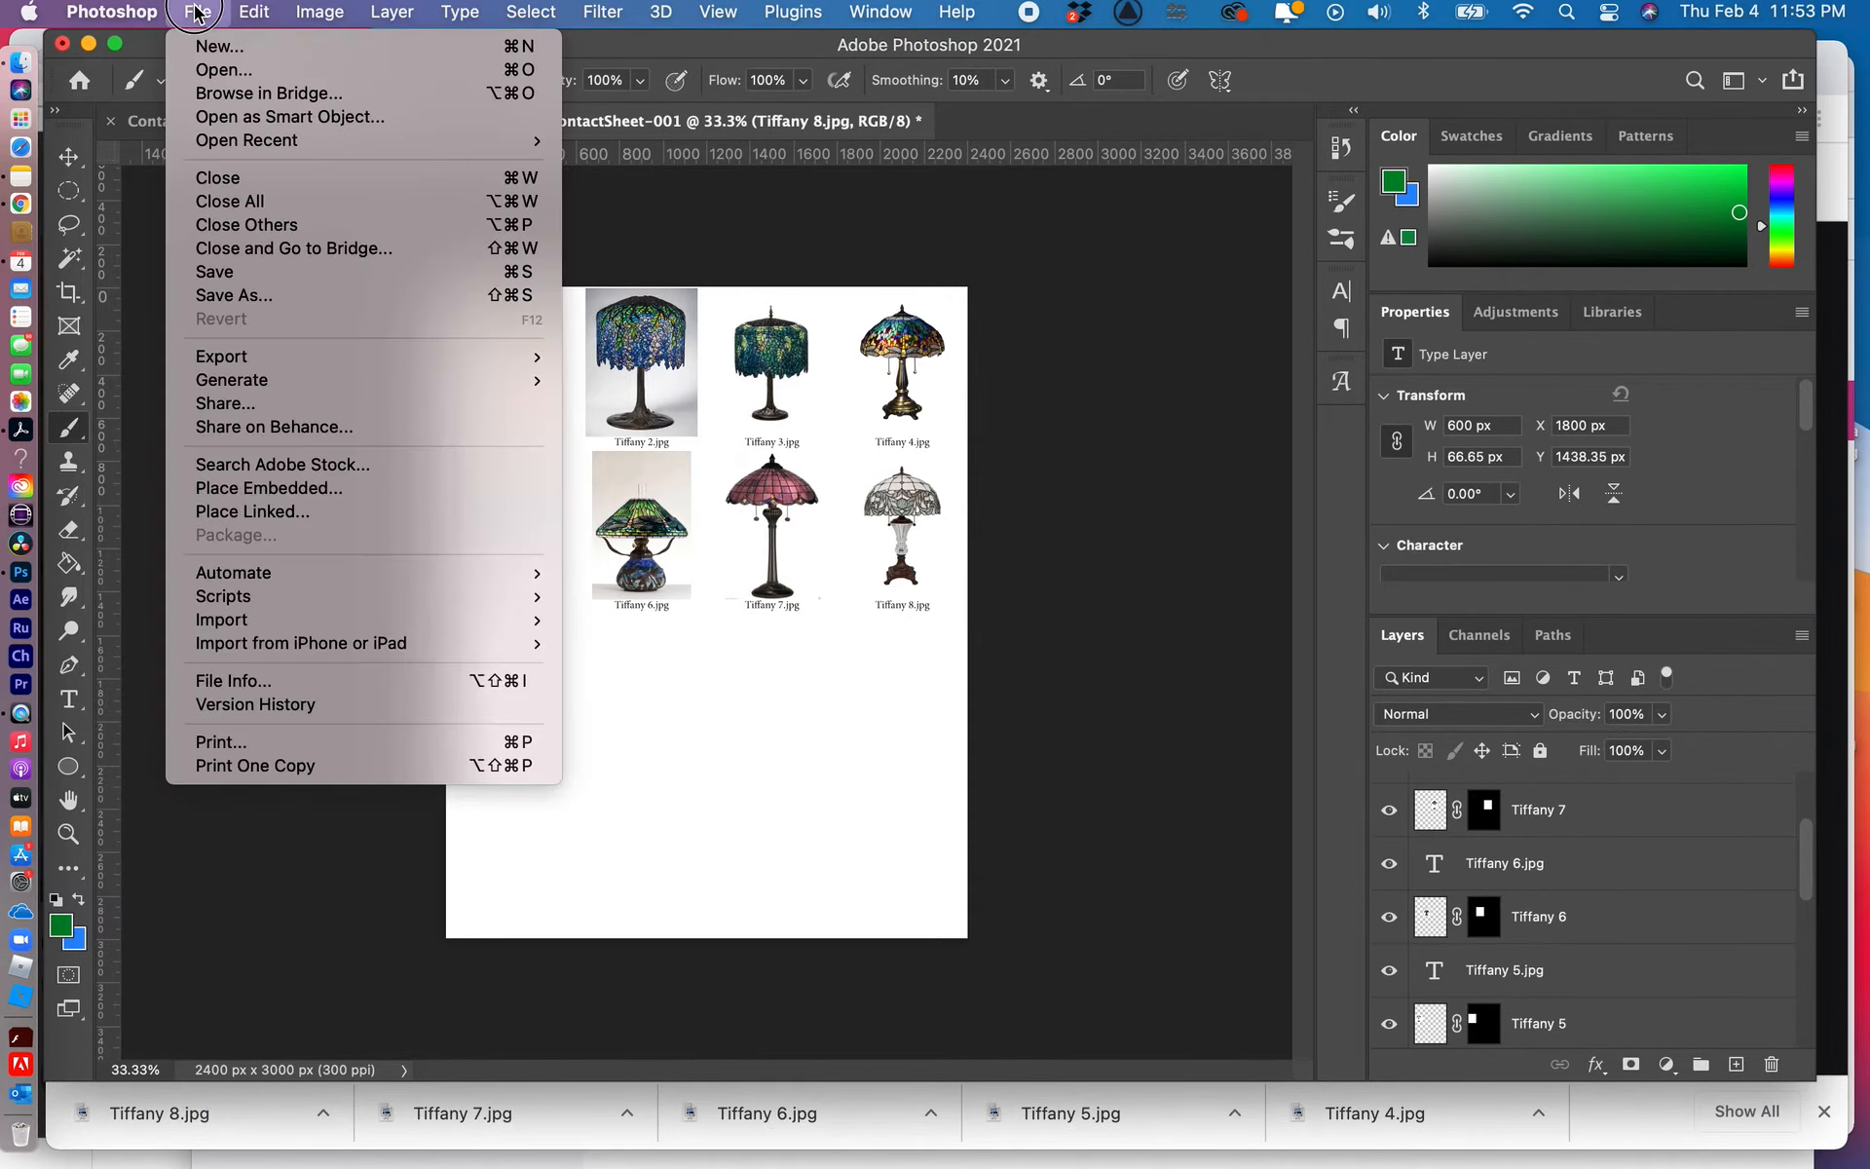
{"action": "left_click", "coordinate": [231, 302]}
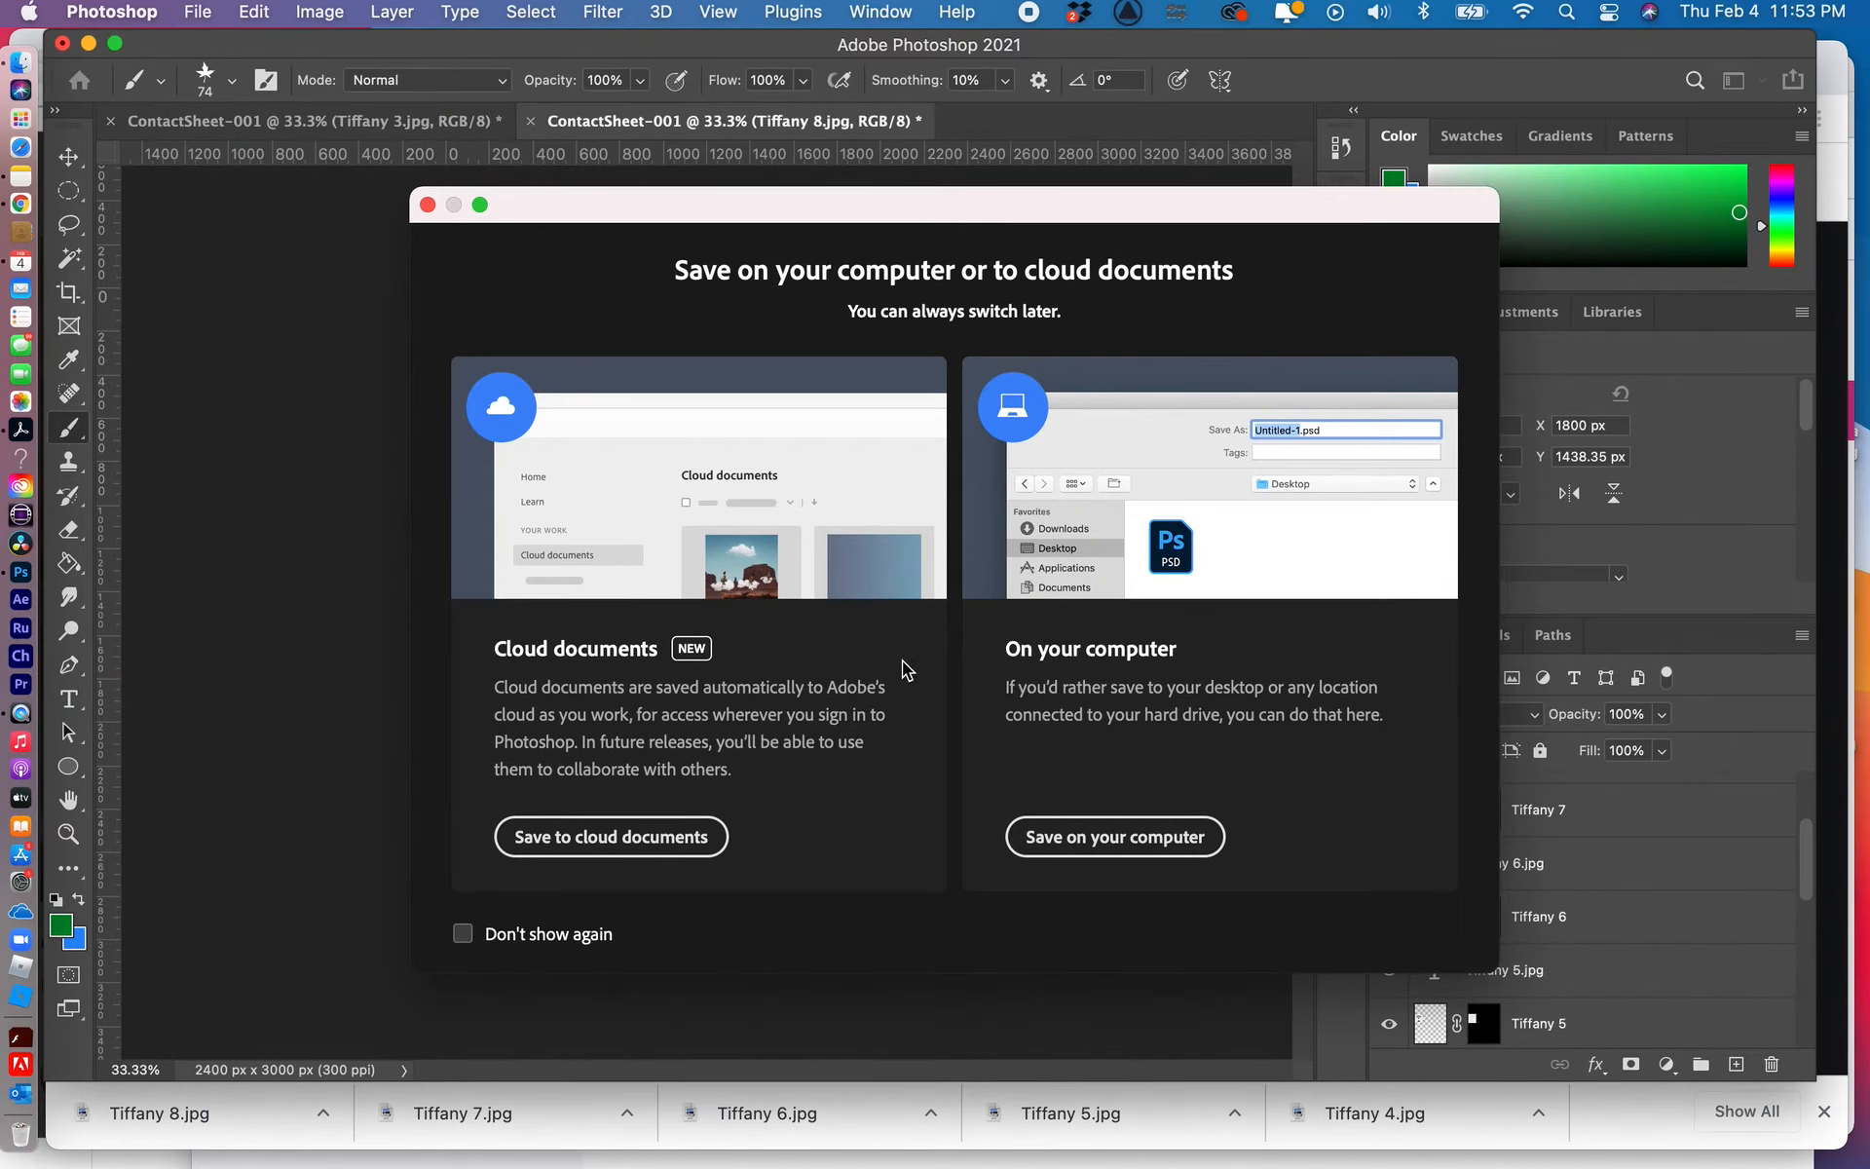
{"action": "left_click", "coordinate": [1095, 837]}
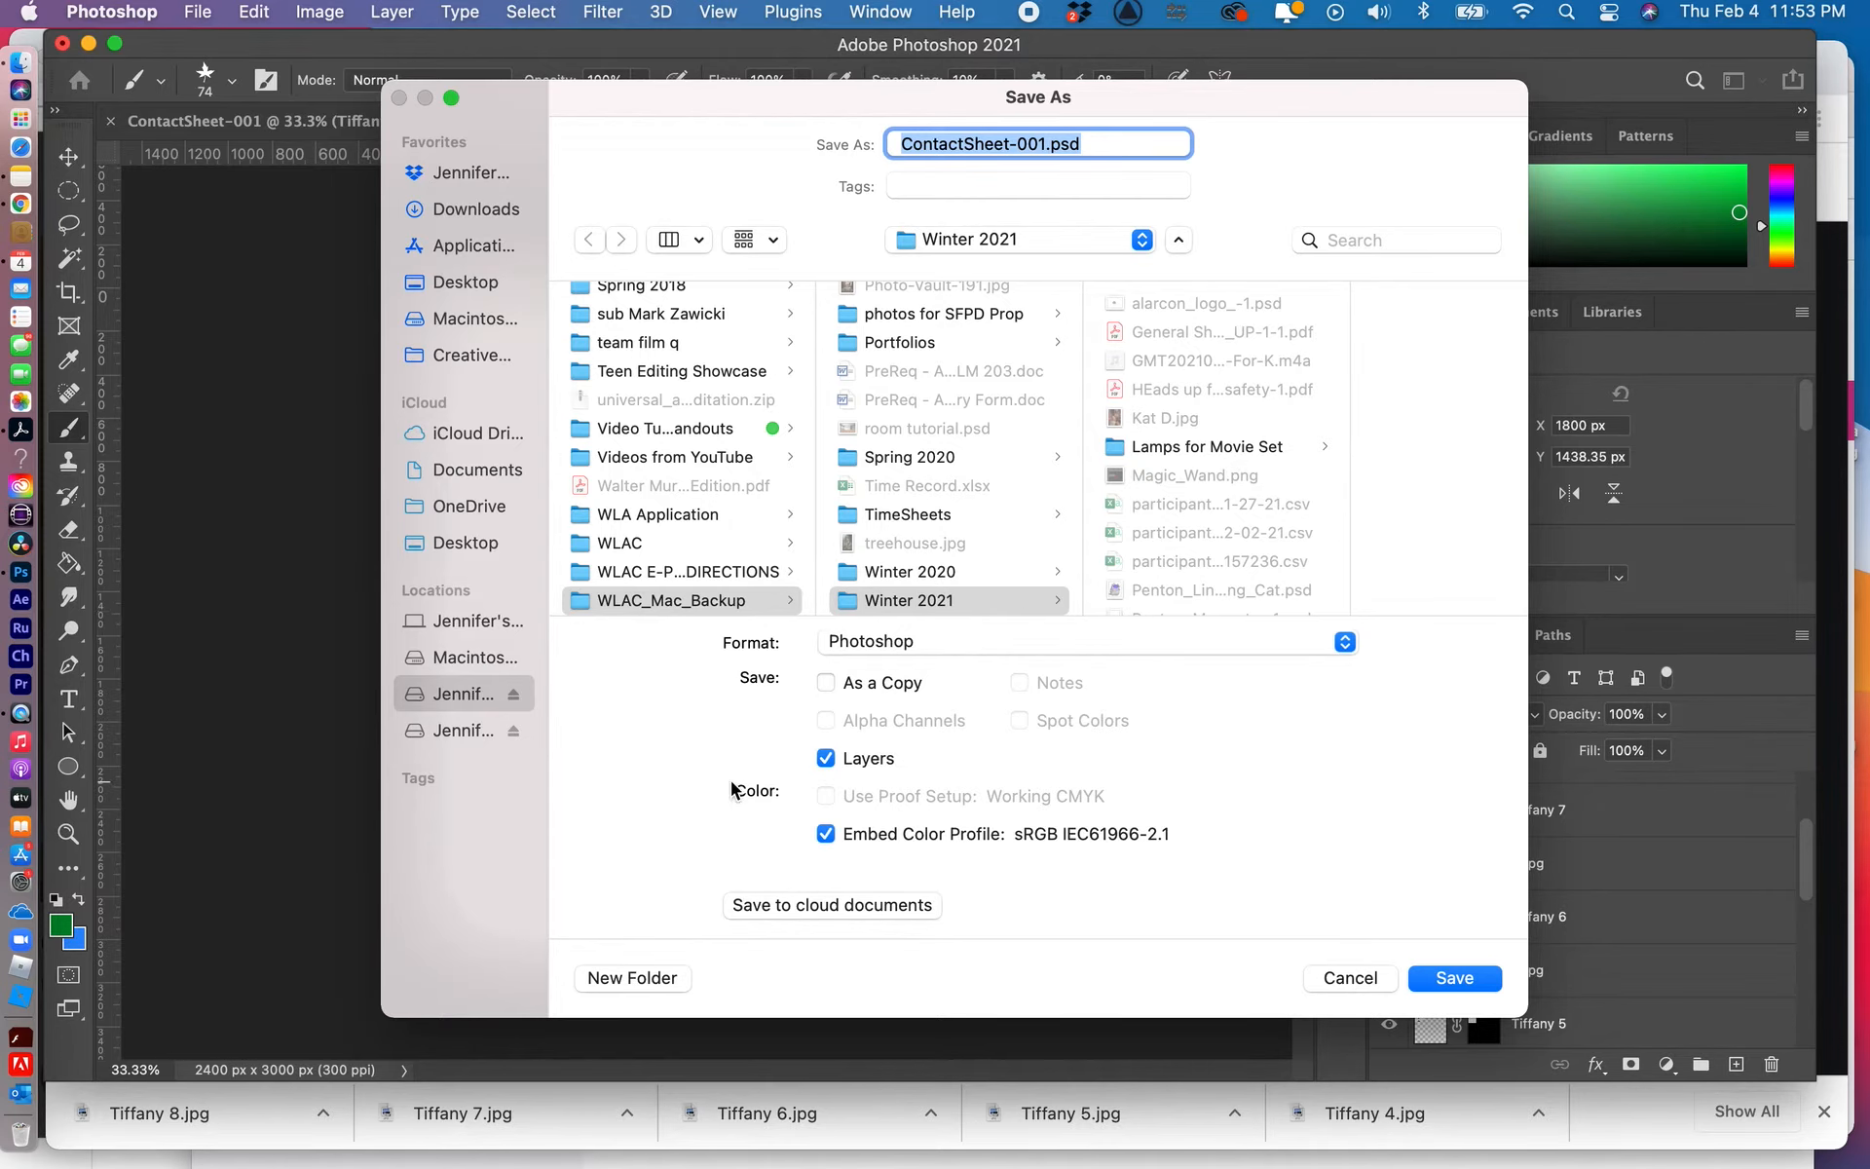
{"action": "left_click", "coordinate": [622, 978]}
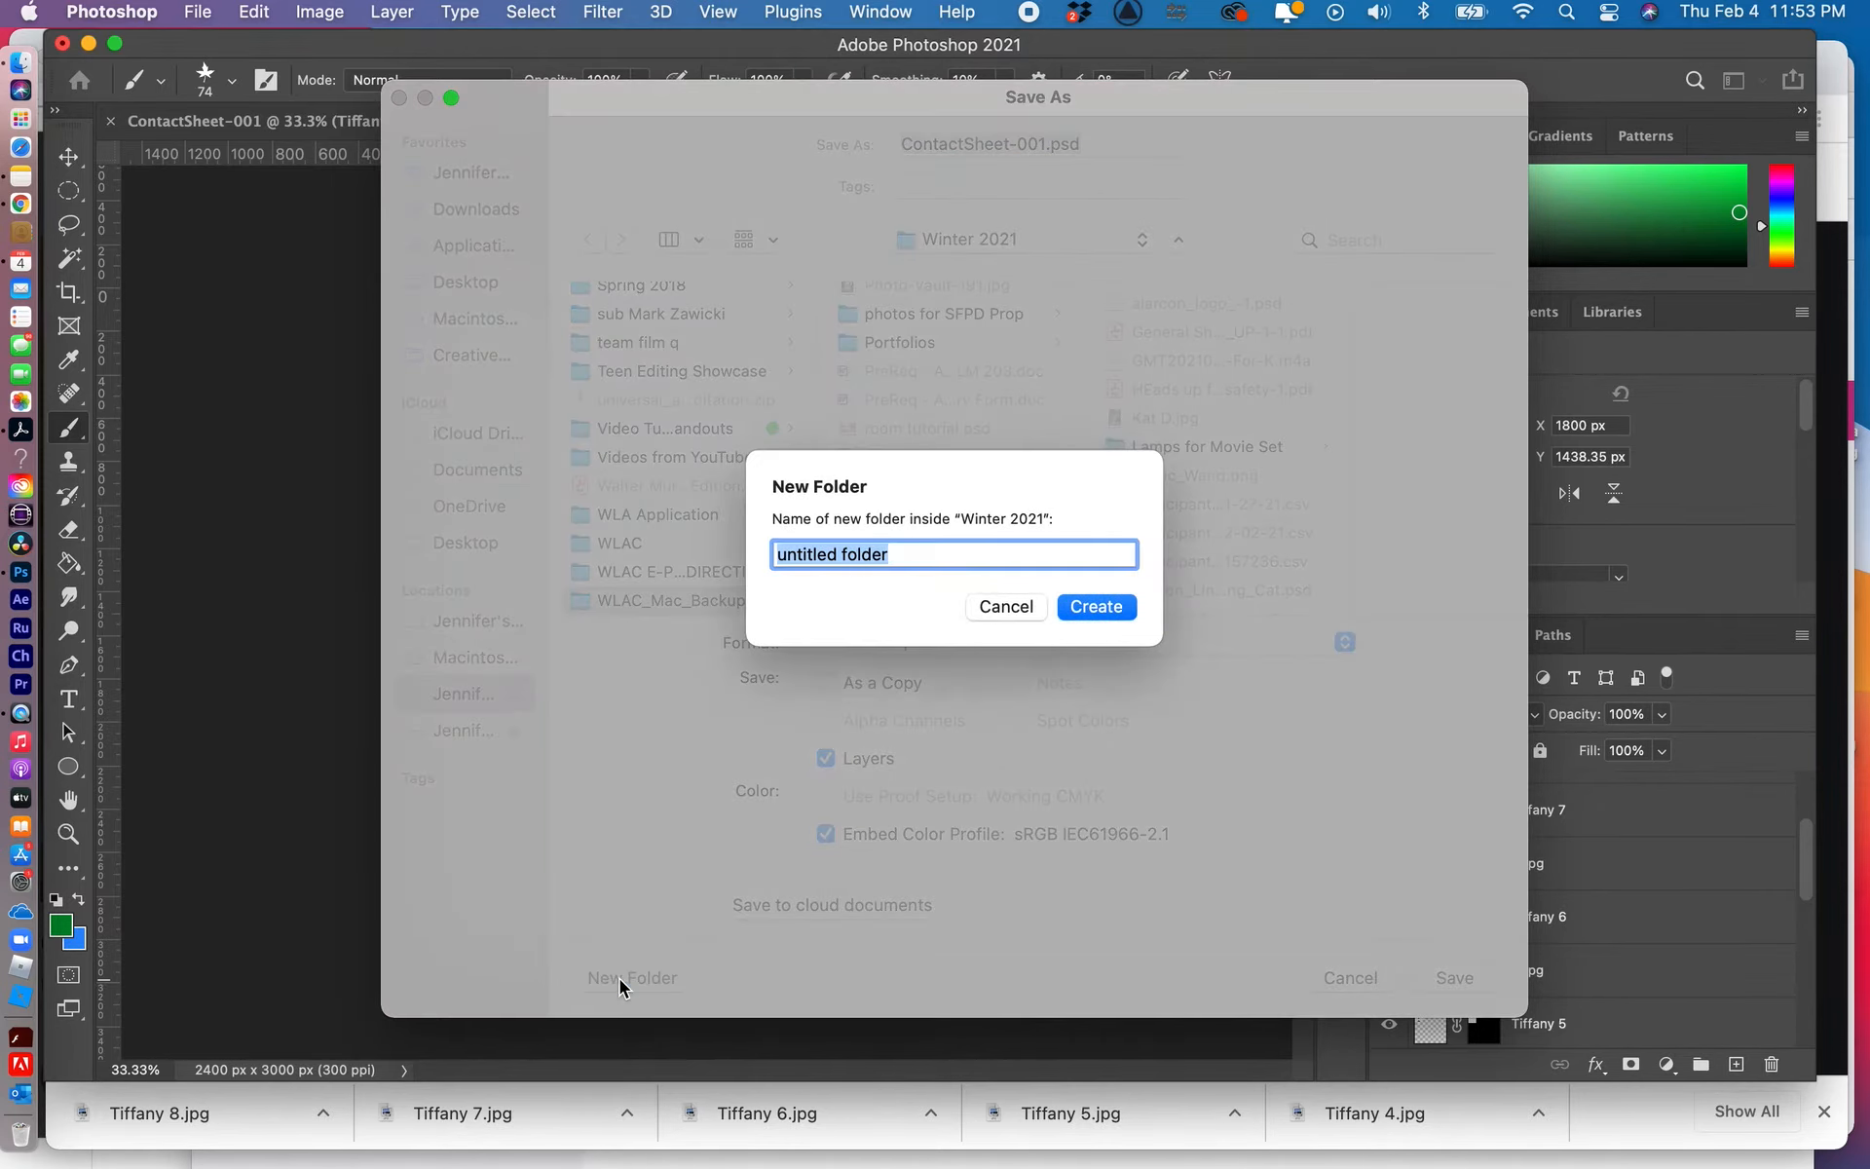
{"action": "type", "text": "La"}
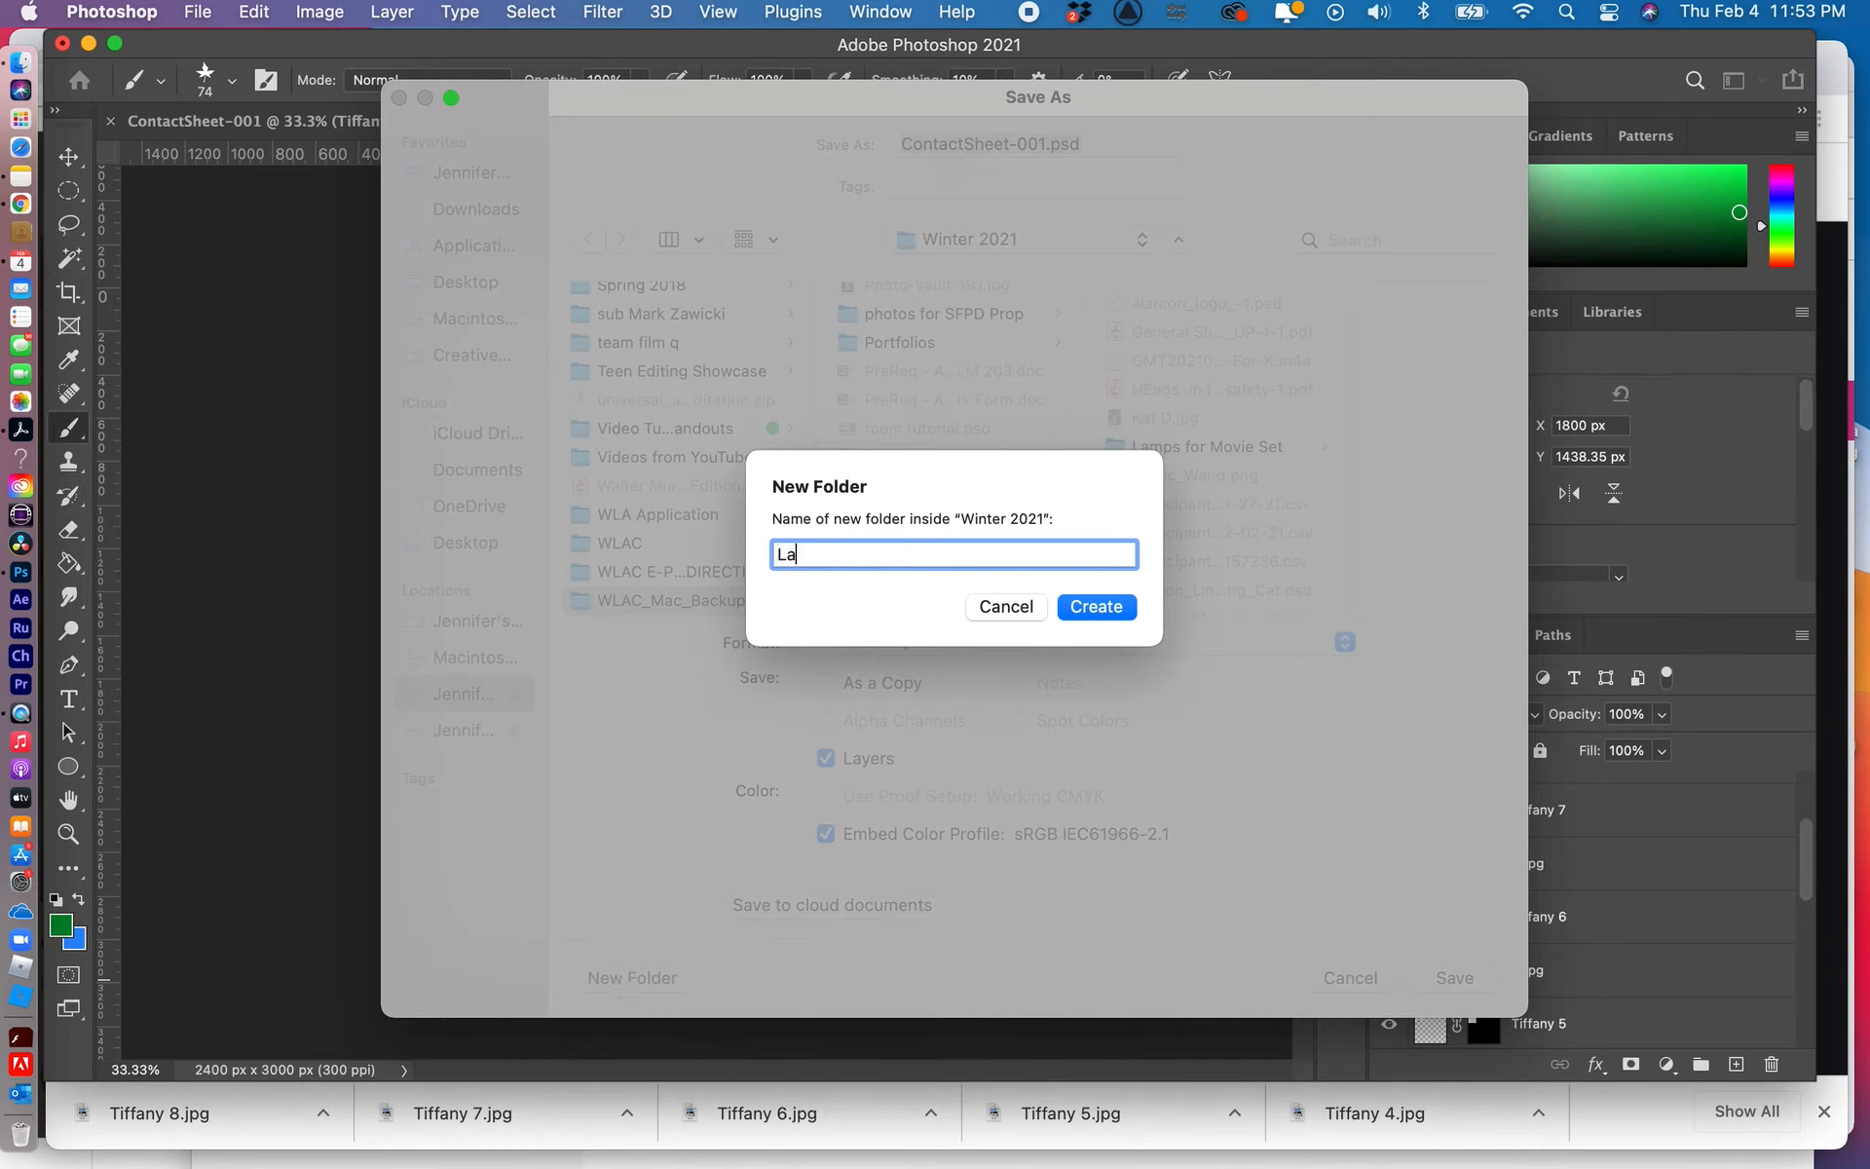
{"action": "type", "text": "mps Final Contact Sheet"}
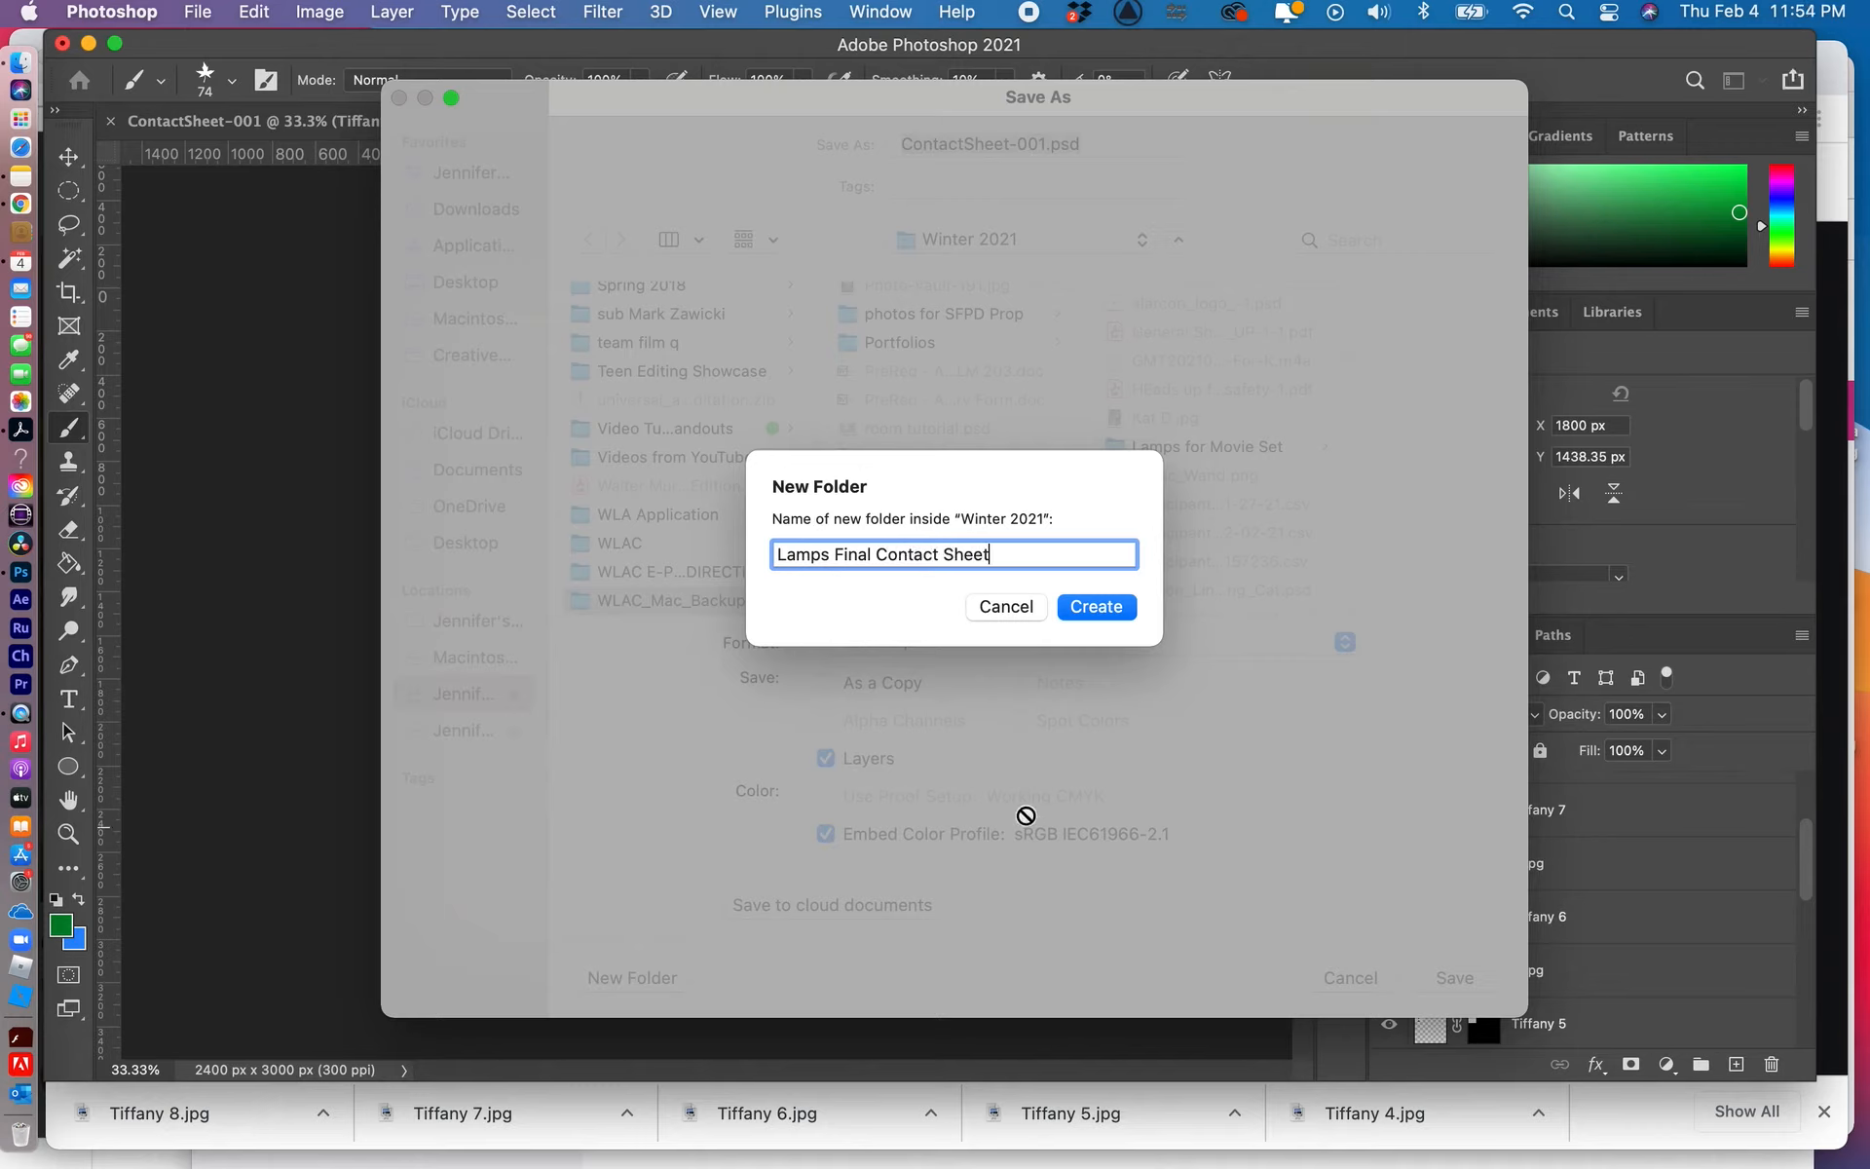
{"action": "left_click", "coordinate": [1093, 612]}
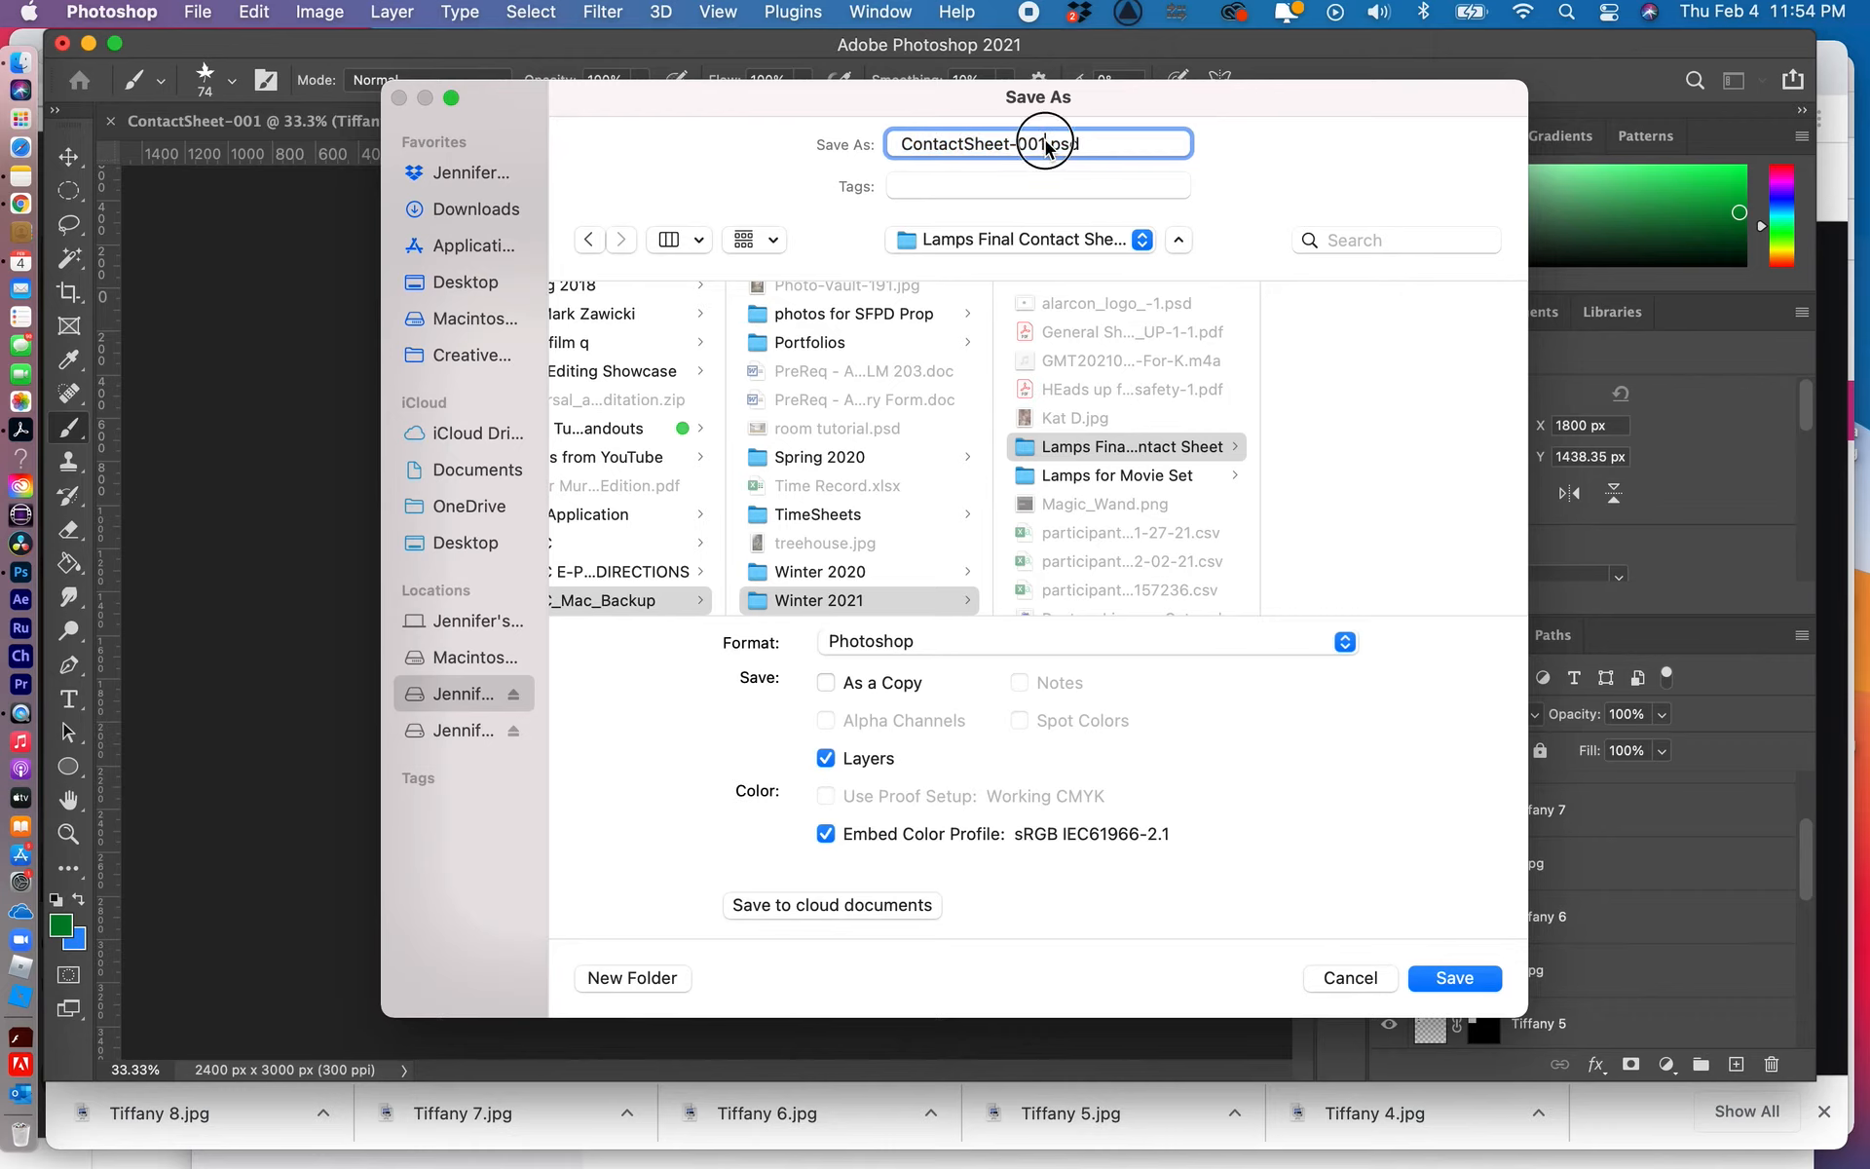
Save the contact sheet as Tiffany Lamps.psd in Photoshop format in the new folder, with Maximize Compatibility on.
{"action": "left_click_drag", "start_coordinate": [1045, 143], "coordinate": [872, 137]}
{"action": "type", "text": "Tiffan"}
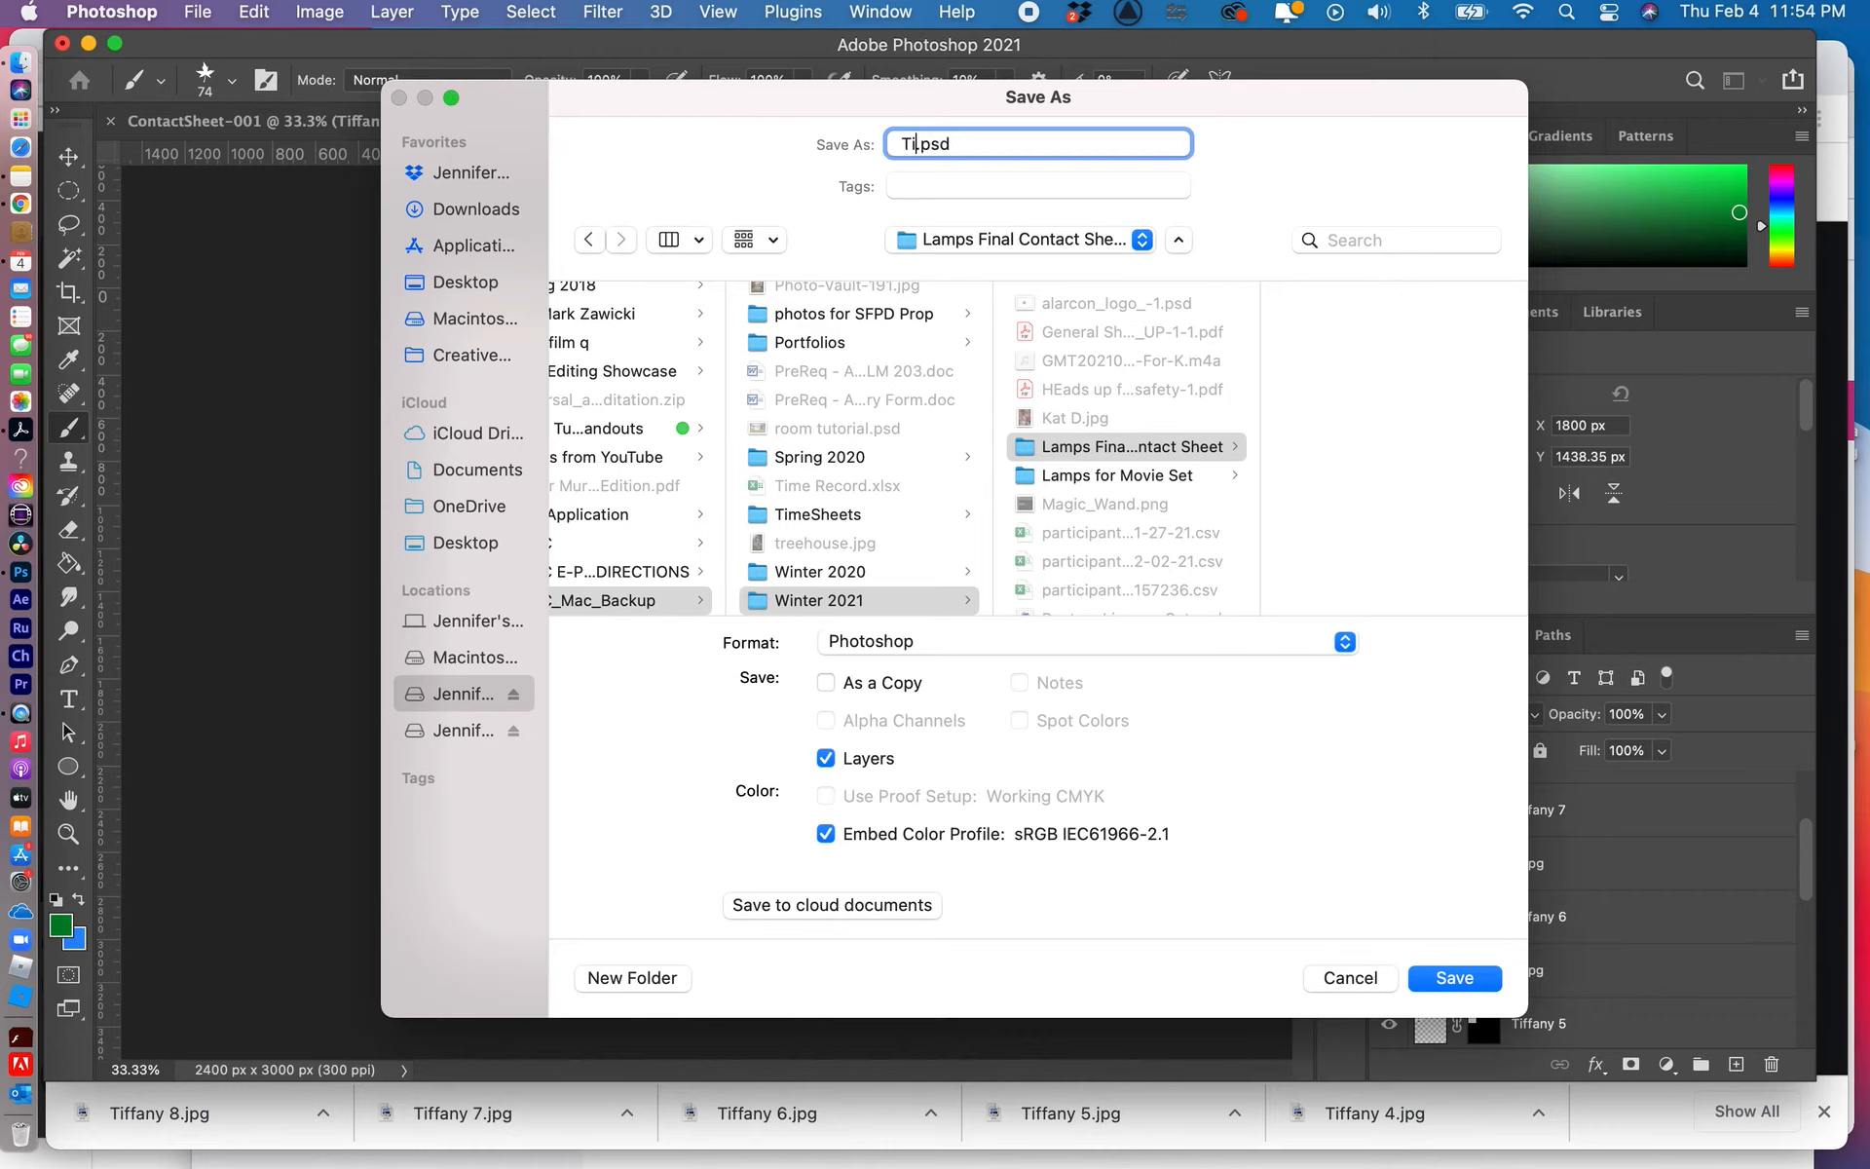
{"action": "type", "text": "y Lamps"}
{"action": "left_click", "coordinate": [1345, 642]}
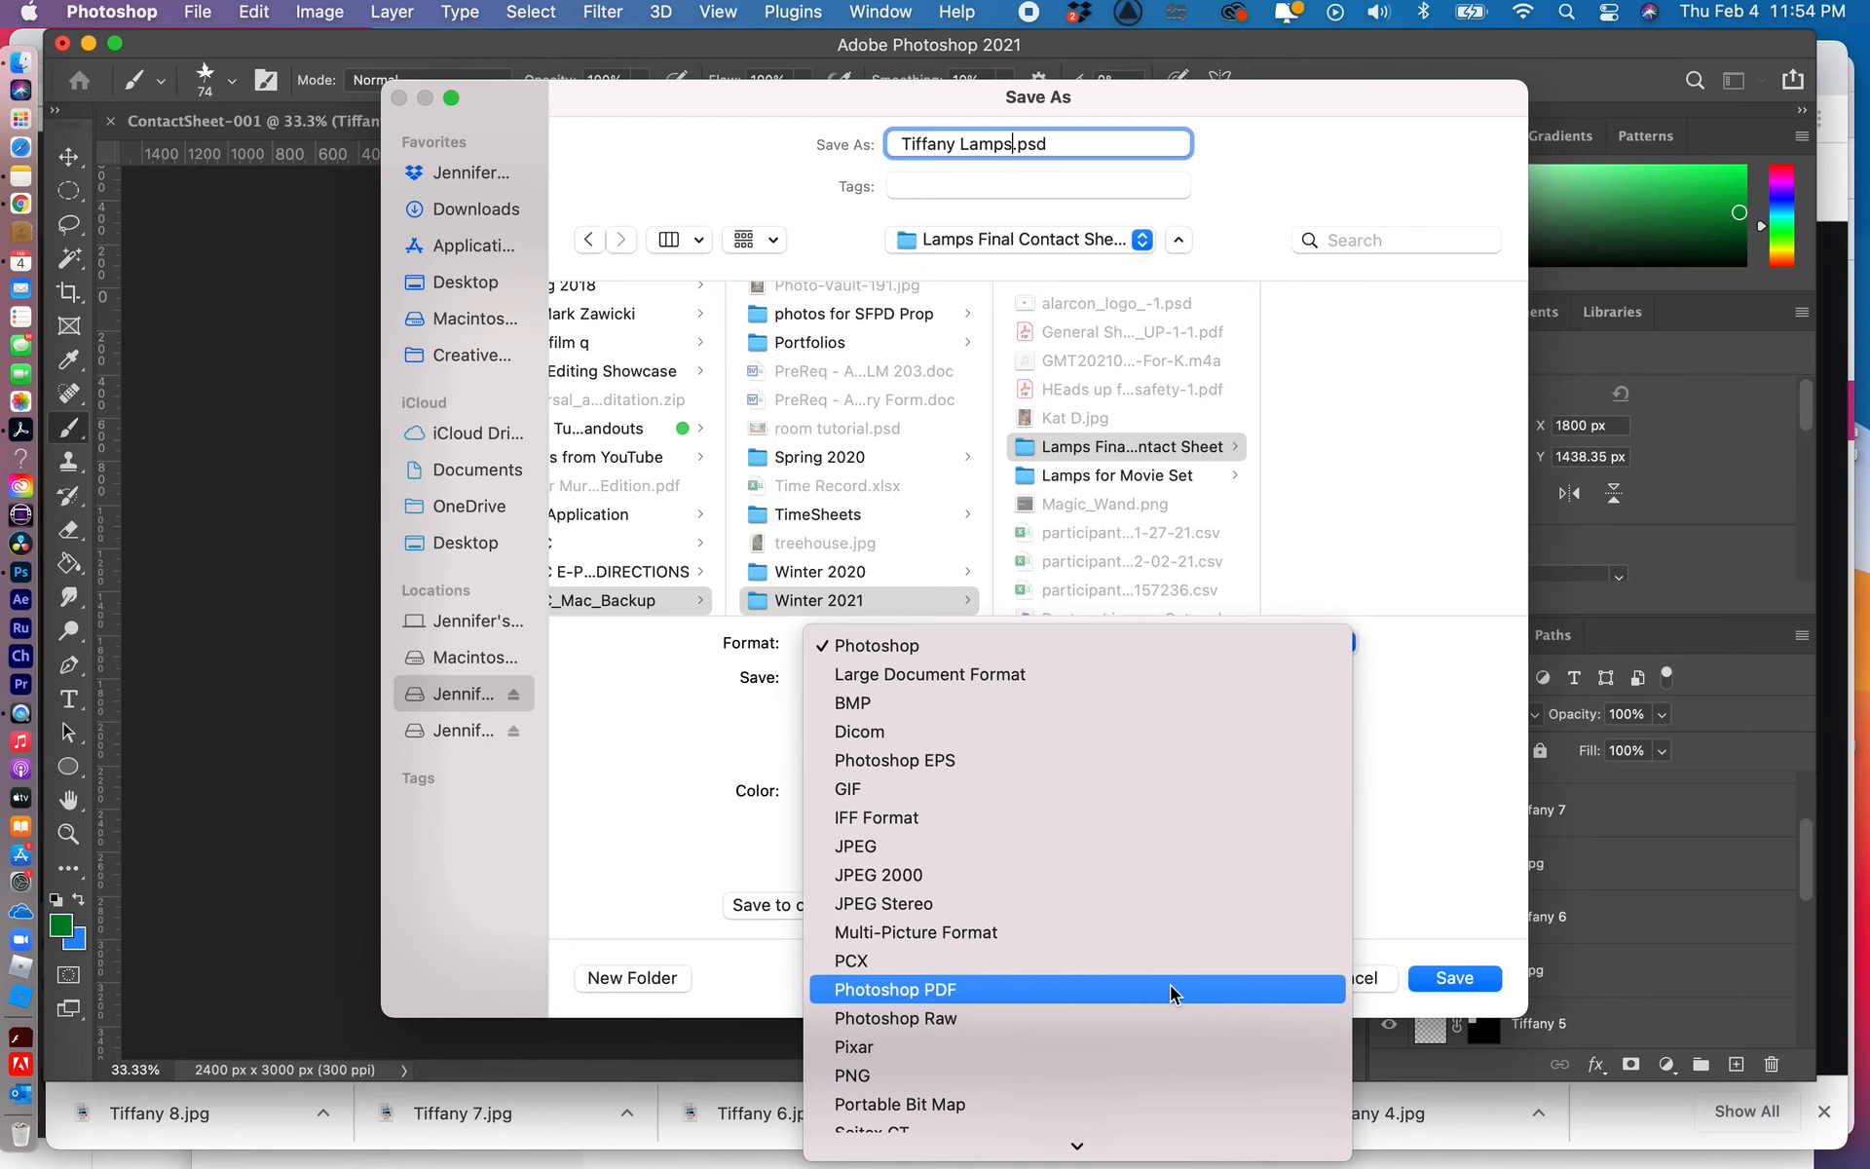
{"action": "left_click", "coordinate": [1479, 899]}
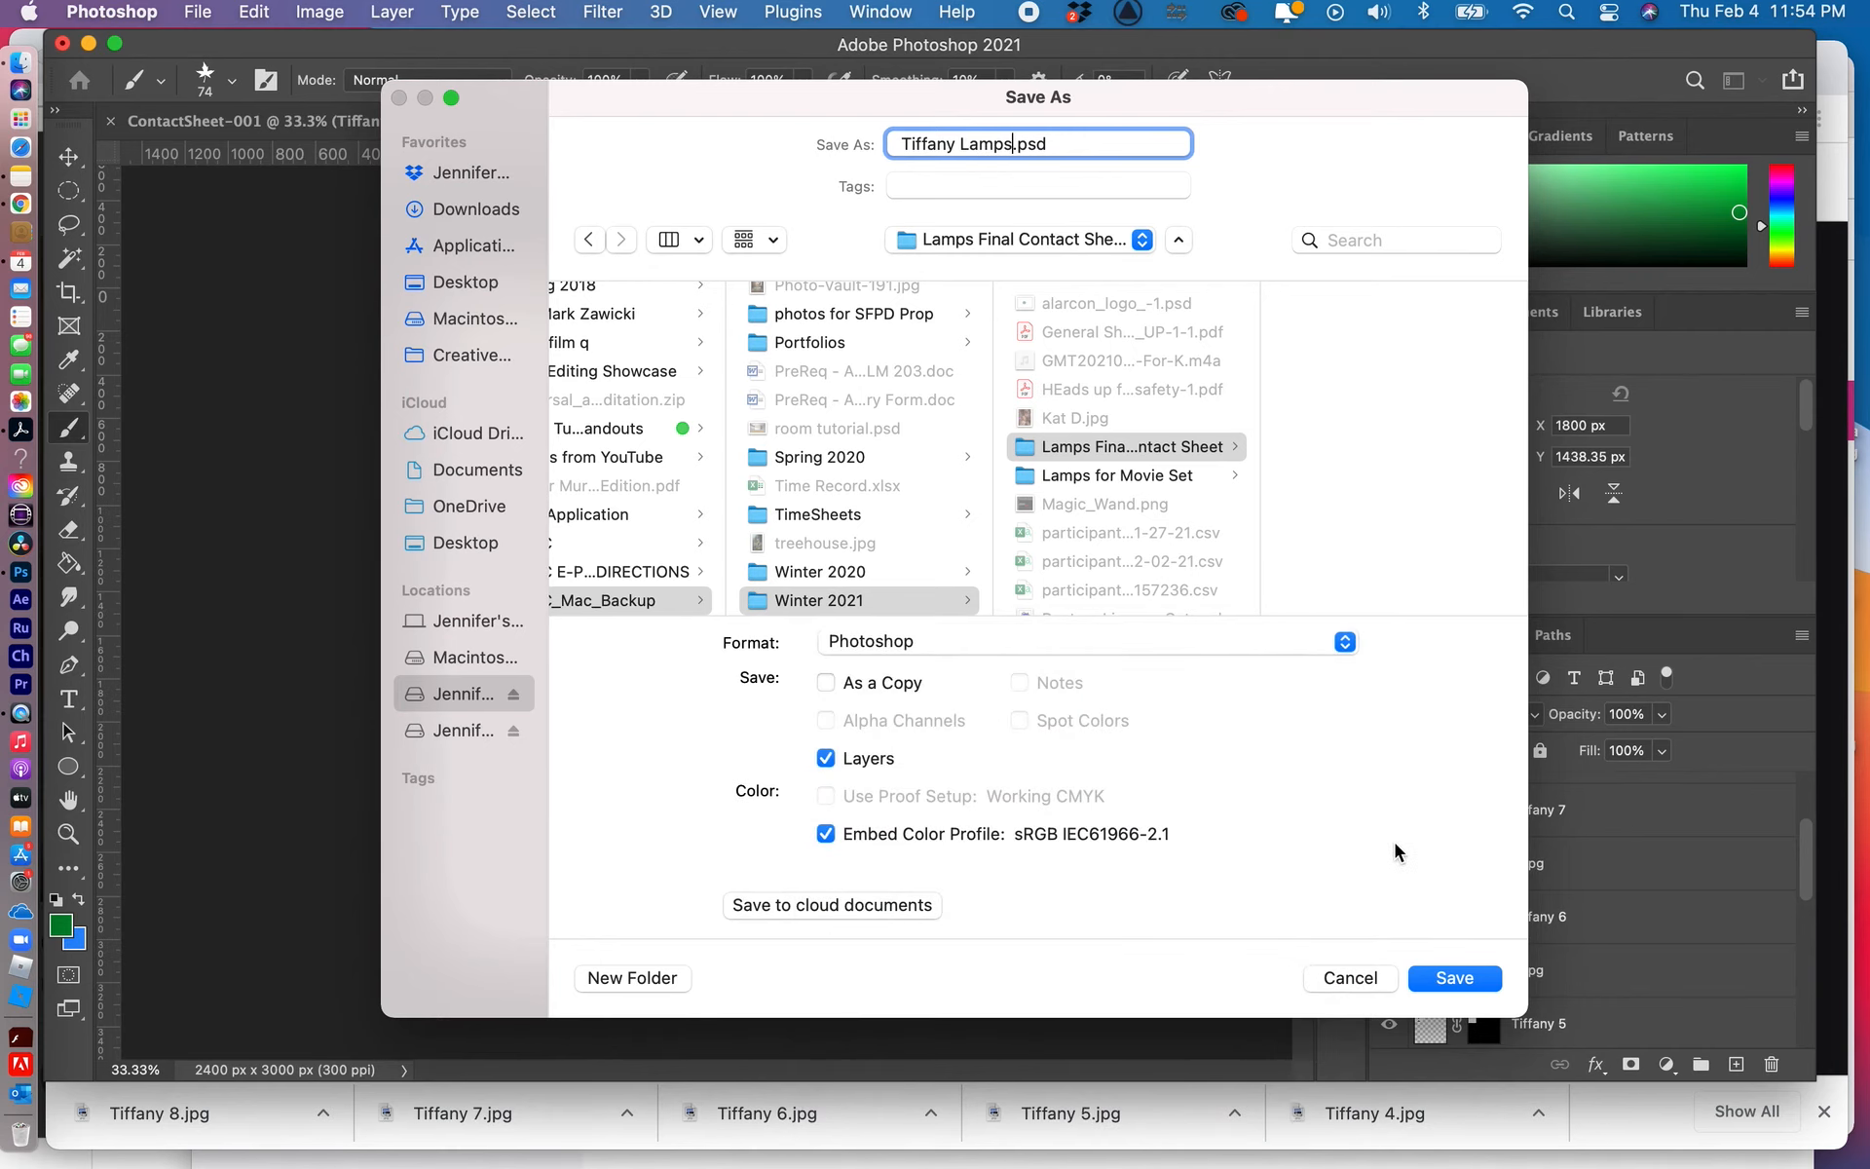
{"action": "left_click", "coordinate": [1450, 978]}
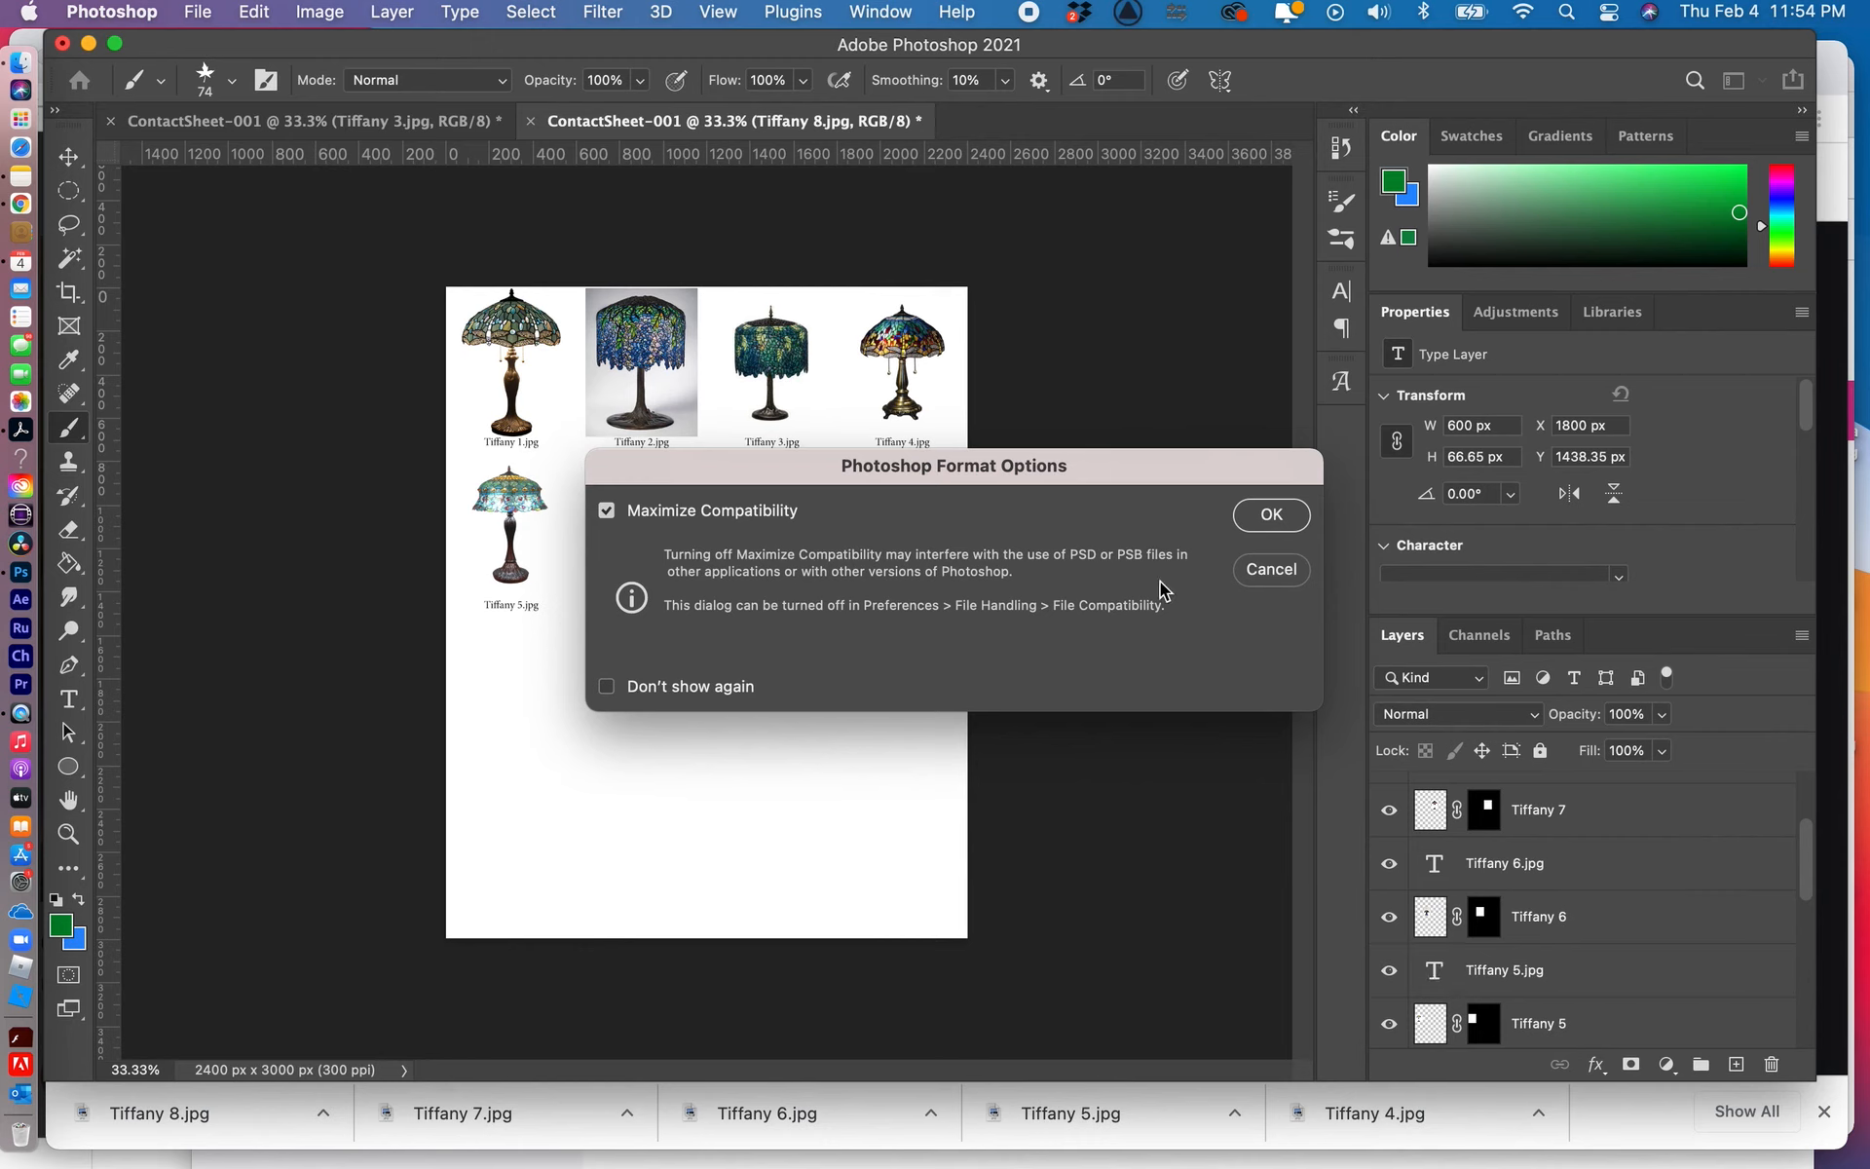
{"action": "left_click", "coordinate": [1271, 514]}
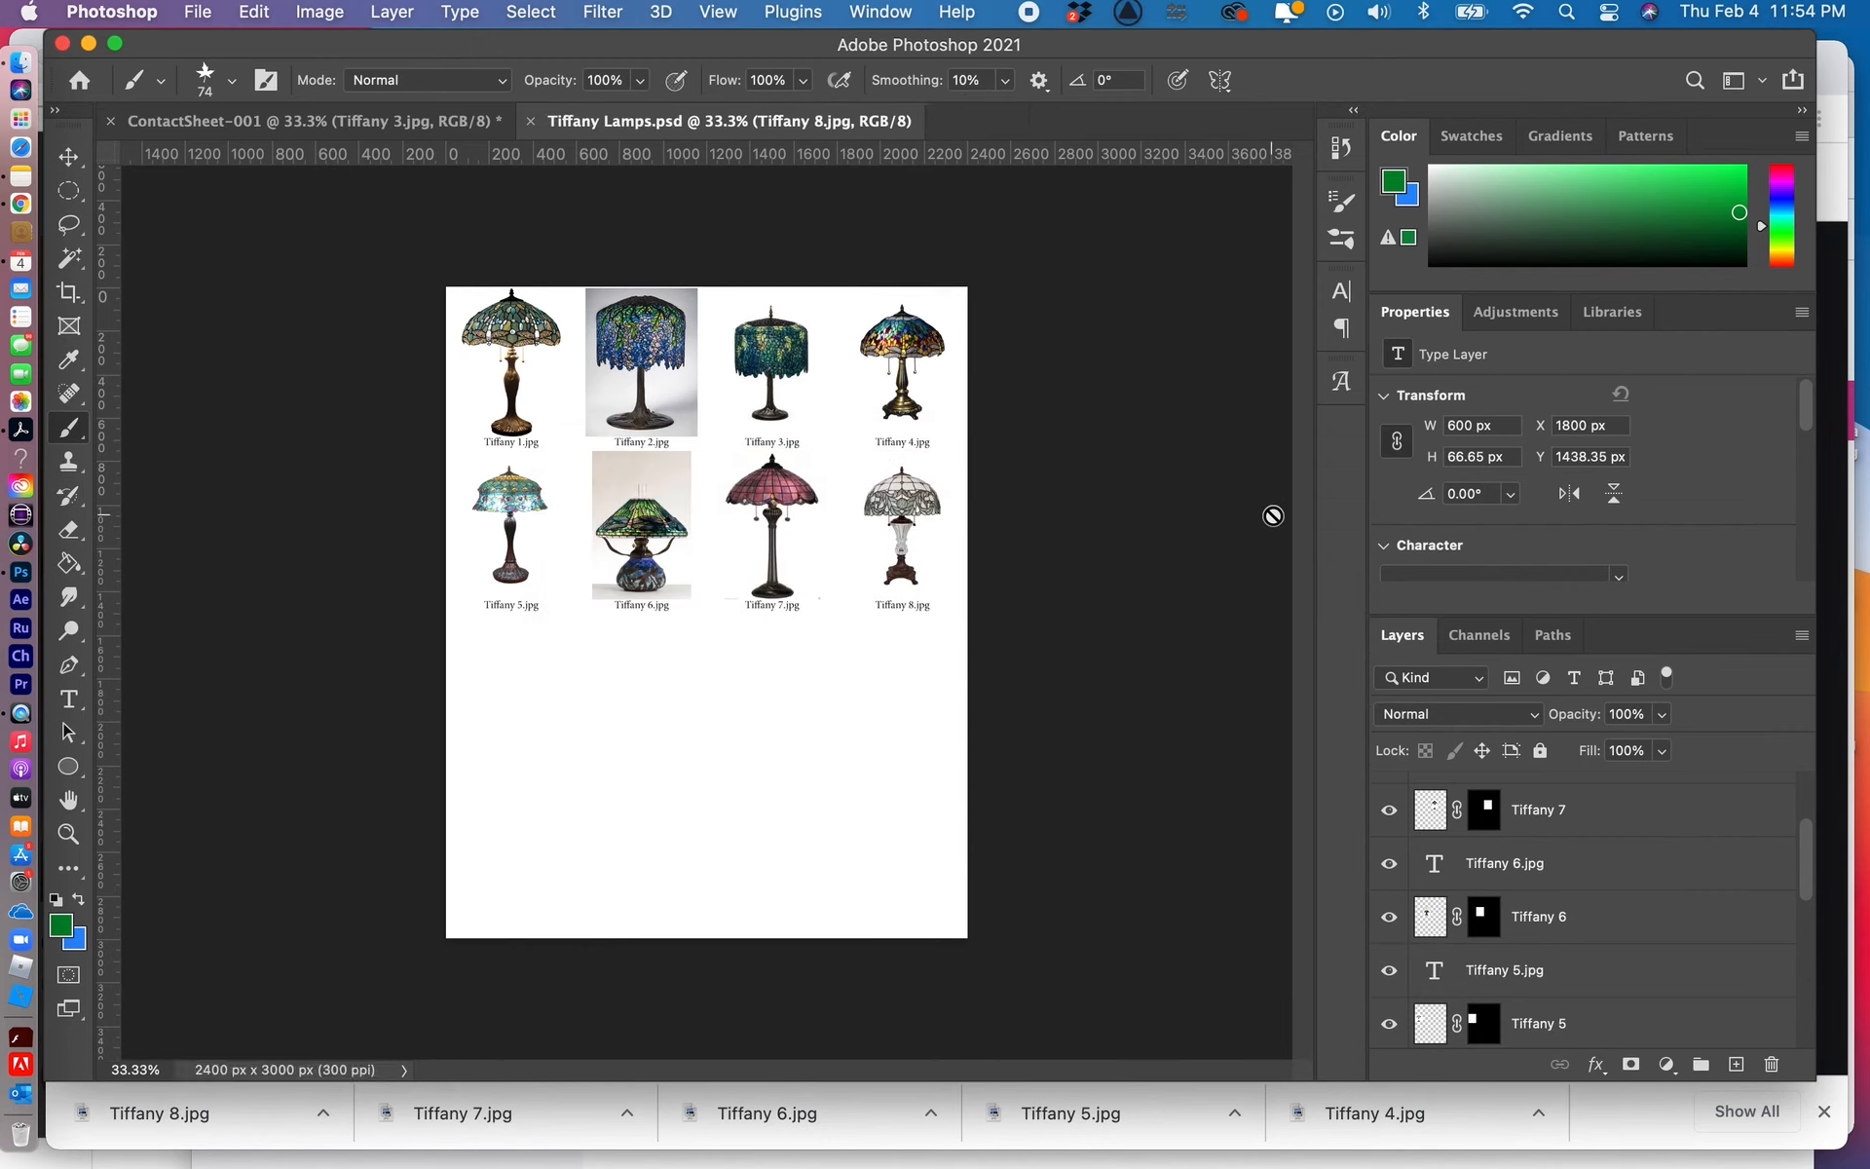